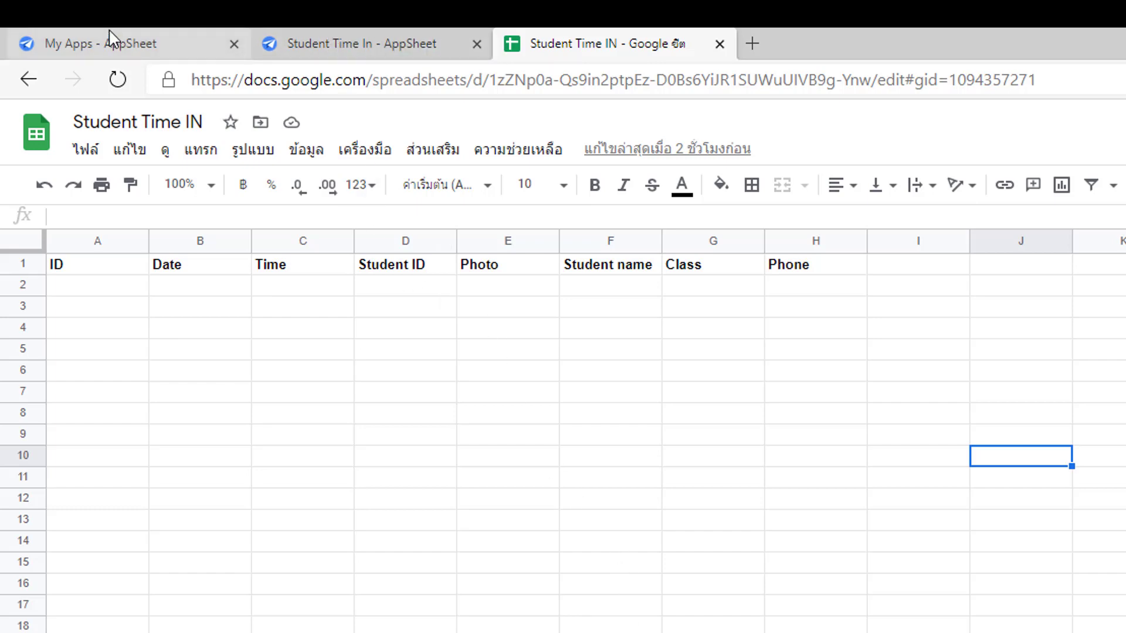
- Switch to the Student Time In app in AppSheet, preview the Add new Student form and leave it without saving
{"action": "left_click", "coordinate": [371, 43]}
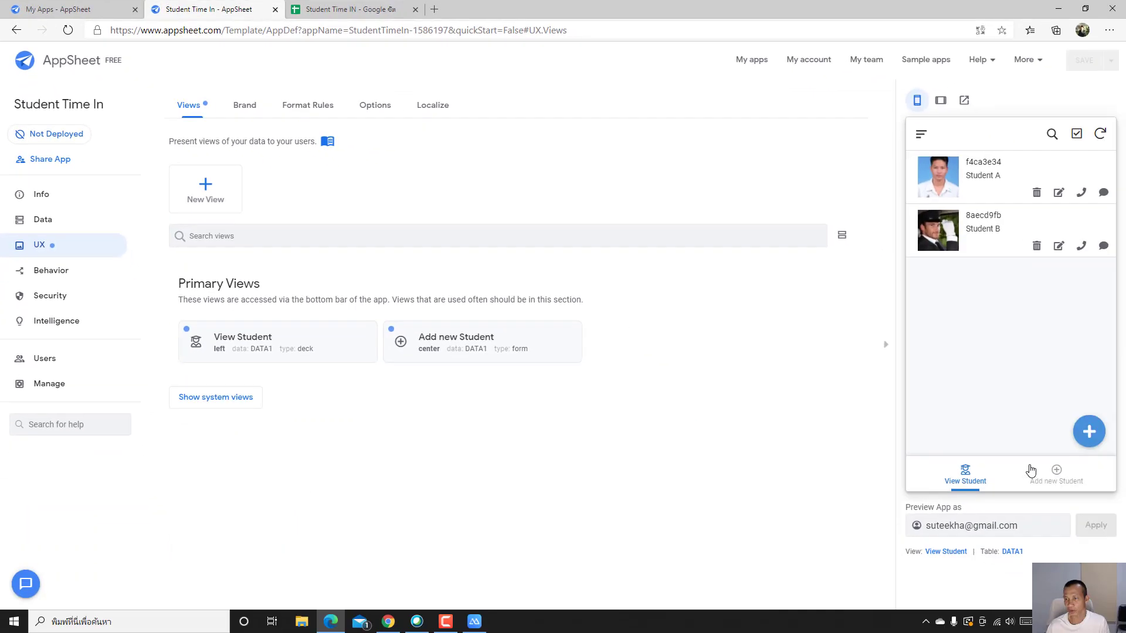
{"action": "left_click", "coordinate": [1056, 475]}
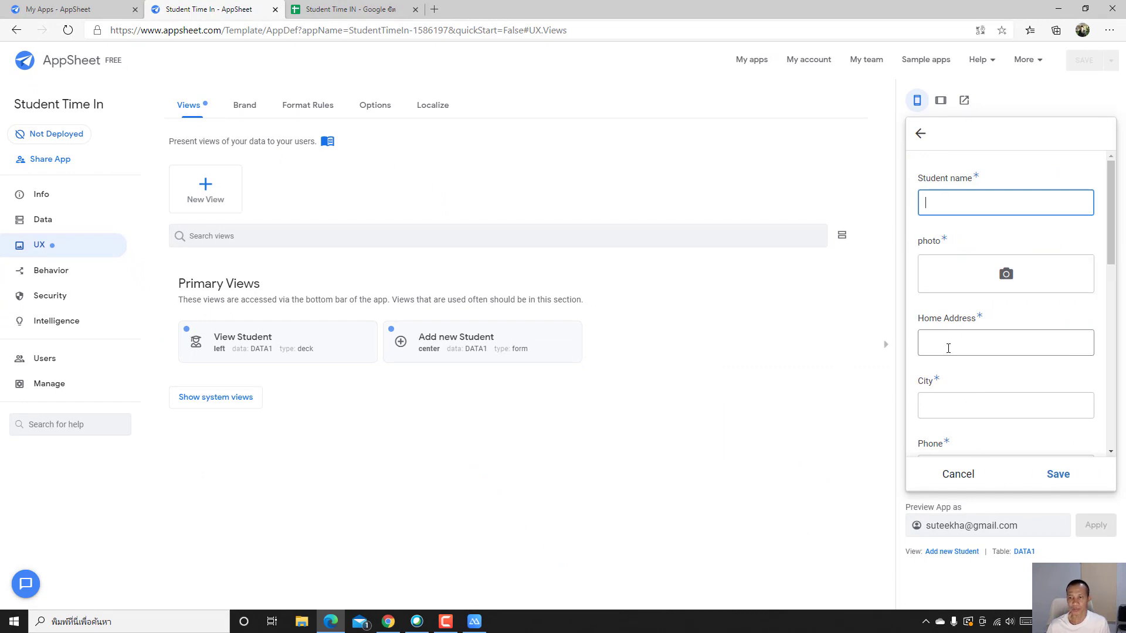
{"action": "left_click", "coordinate": [957, 476]}
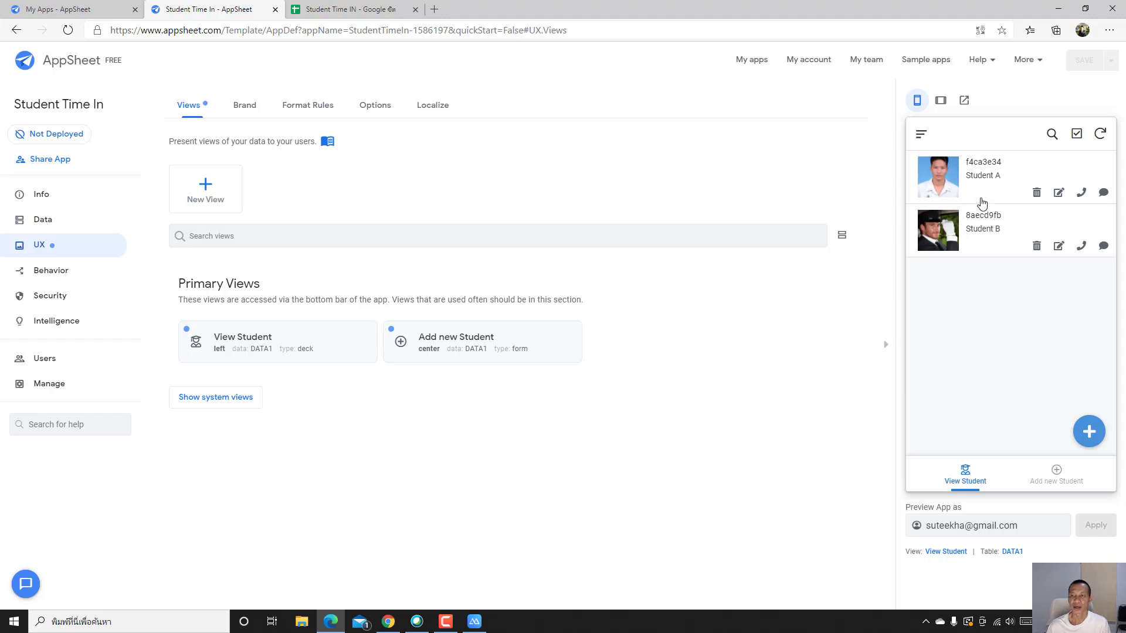
- Examine the full detail records of Student A and Student B in the app preview, down to their QR codes
{"action": "left_click", "coordinate": [982, 200]}
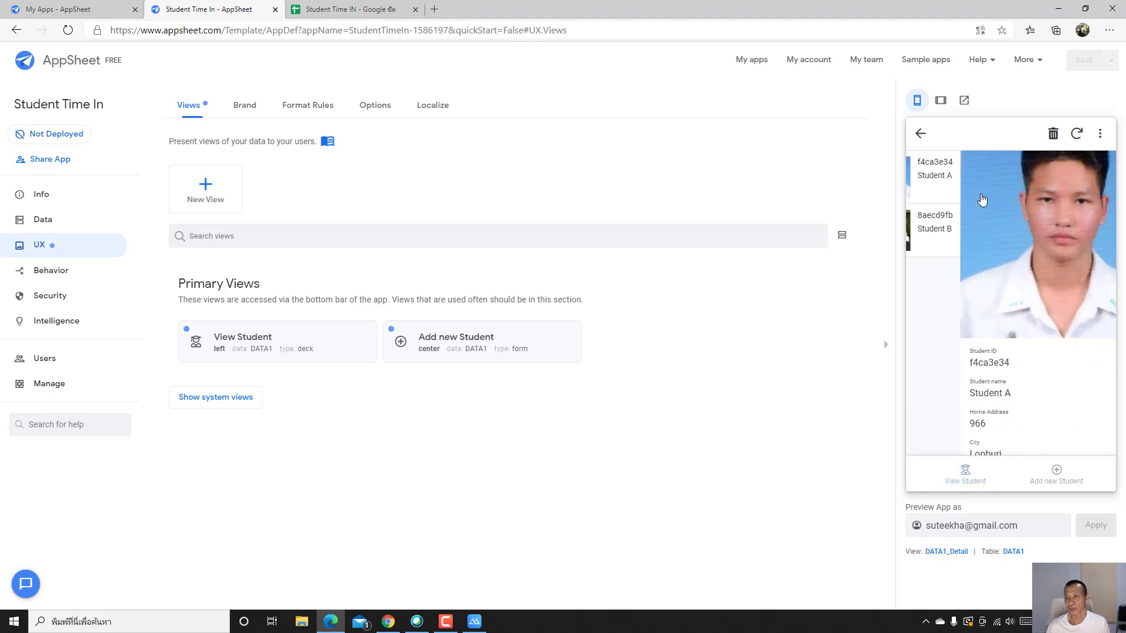
{"action": "scroll", "coordinate": [984, 269], "scroll_direction": "down", "scroll_amount": 3}
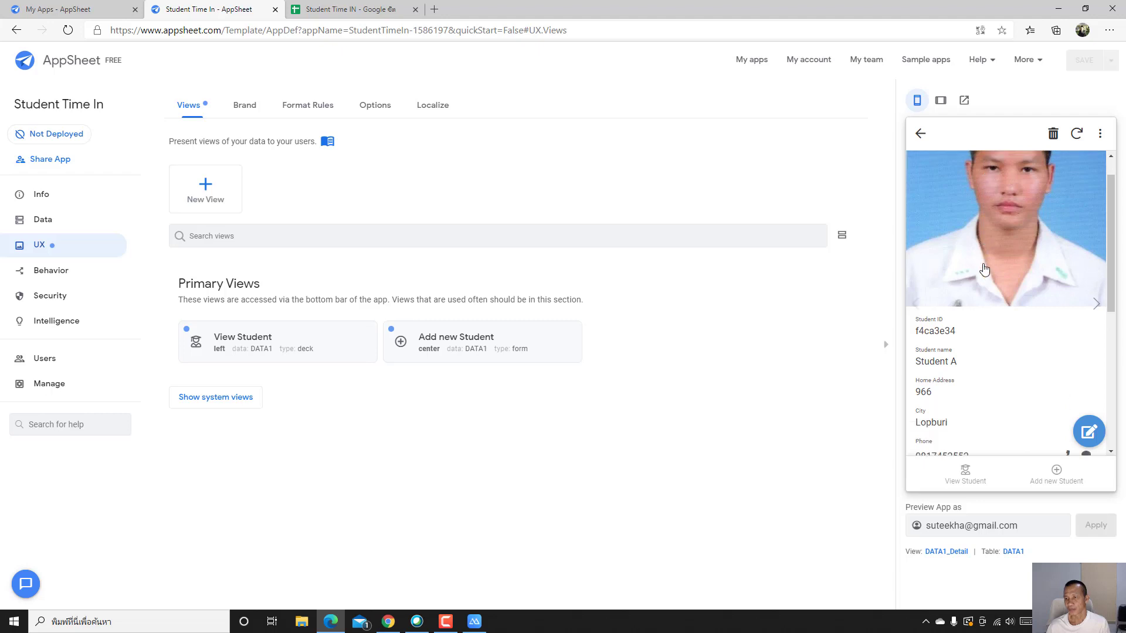
{"action": "scroll", "coordinate": [972, 307], "scroll_direction": "down", "scroll_amount": 1}
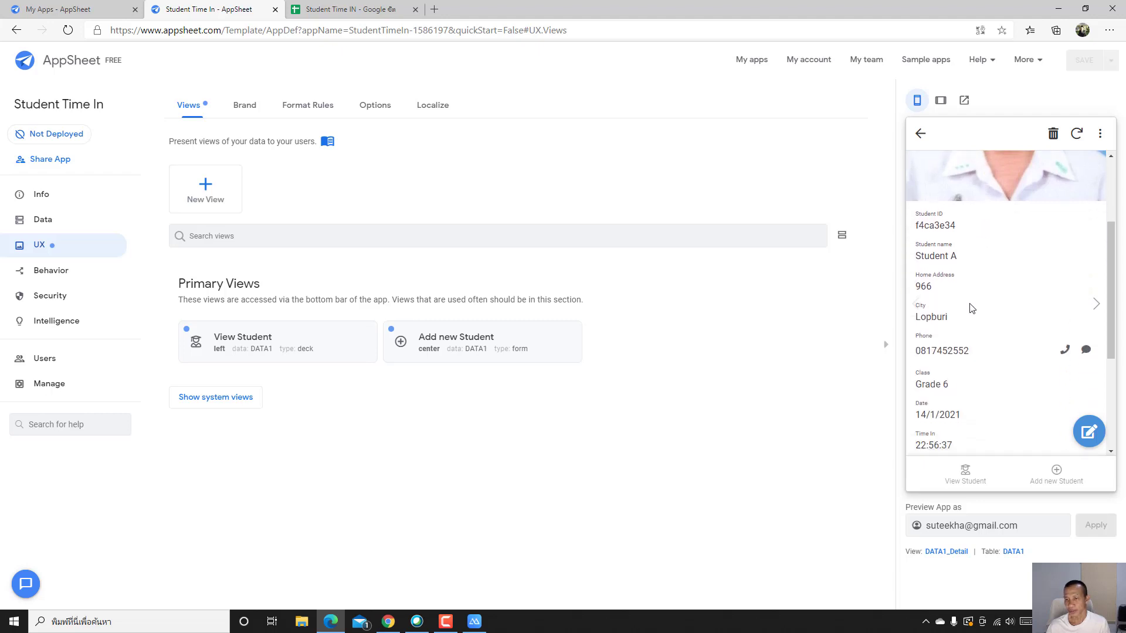
{"action": "scroll", "coordinate": [972, 307], "scroll_direction": "down", "scroll_amount": 4}
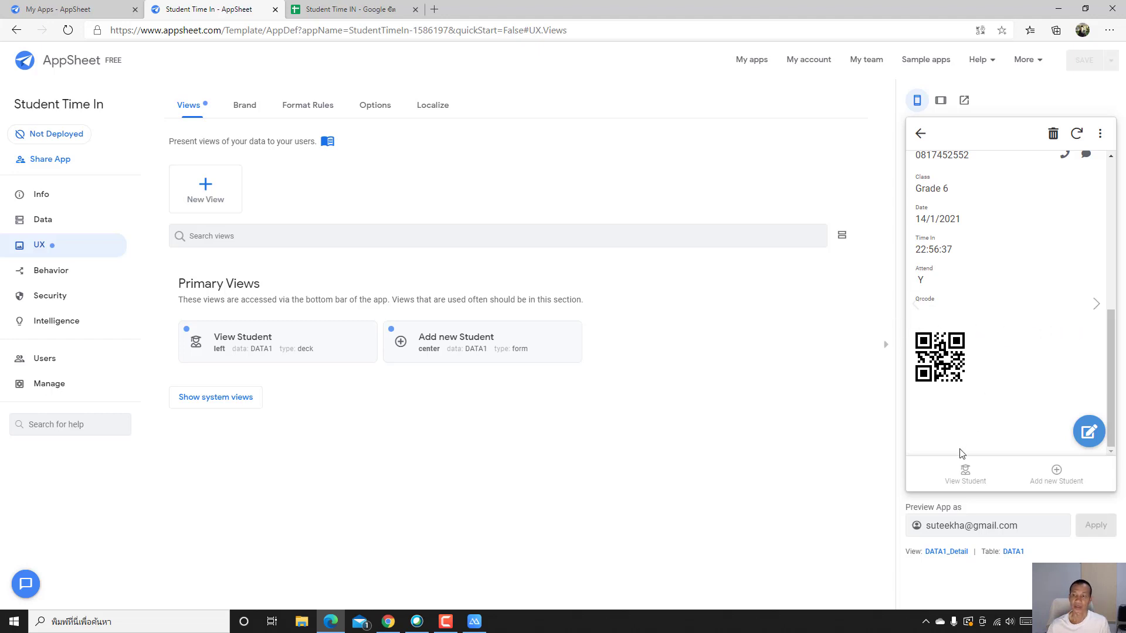
{"action": "left_click", "coordinate": [971, 475]}
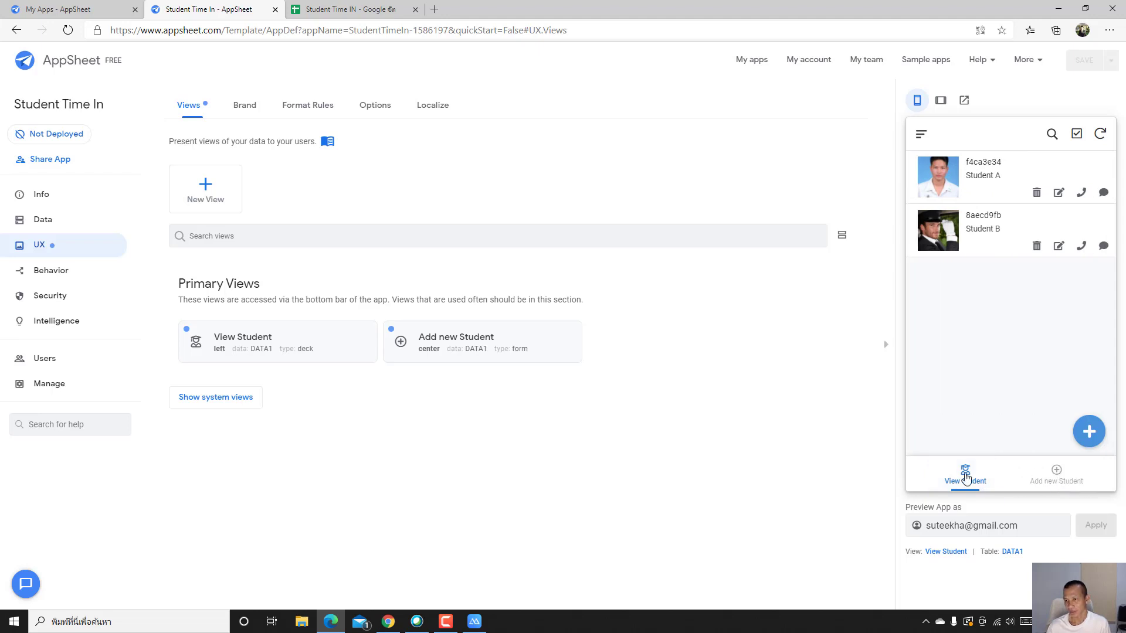
{"action": "left_click", "coordinate": [965, 253]}
{"action": "scroll", "coordinate": [994, 367], "scroll_direction": "down", "scroll_amount": 5}
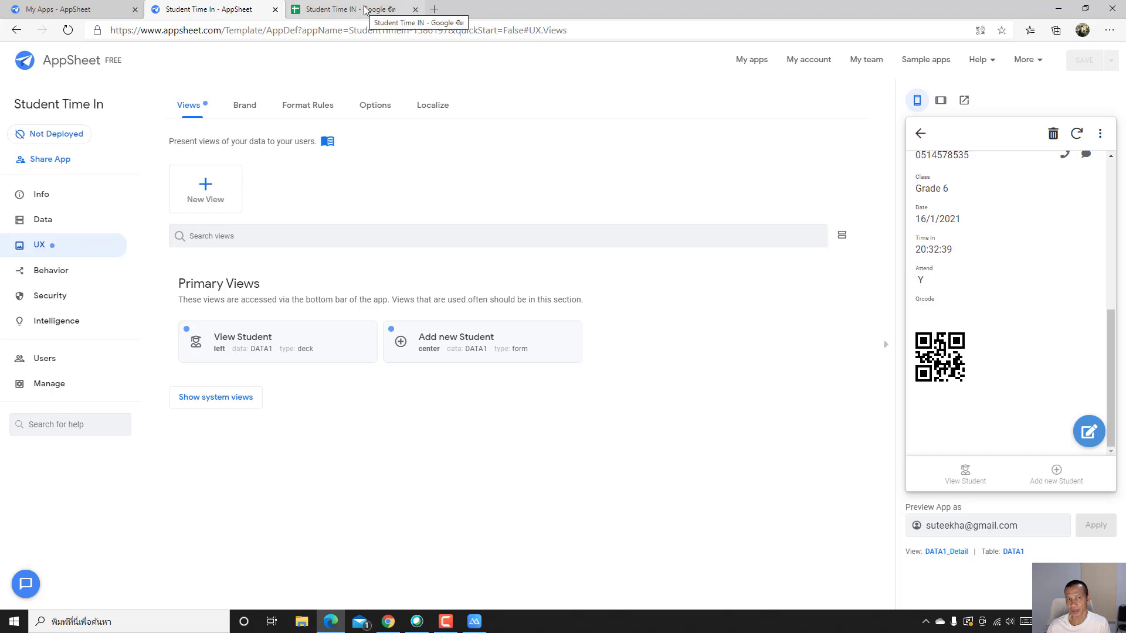
- Check the Time in sheet's headers in the spreadsheet and add that sheet as a table in the AppSheet app
{"action": "left_click", "coordinate": [346, 9]}
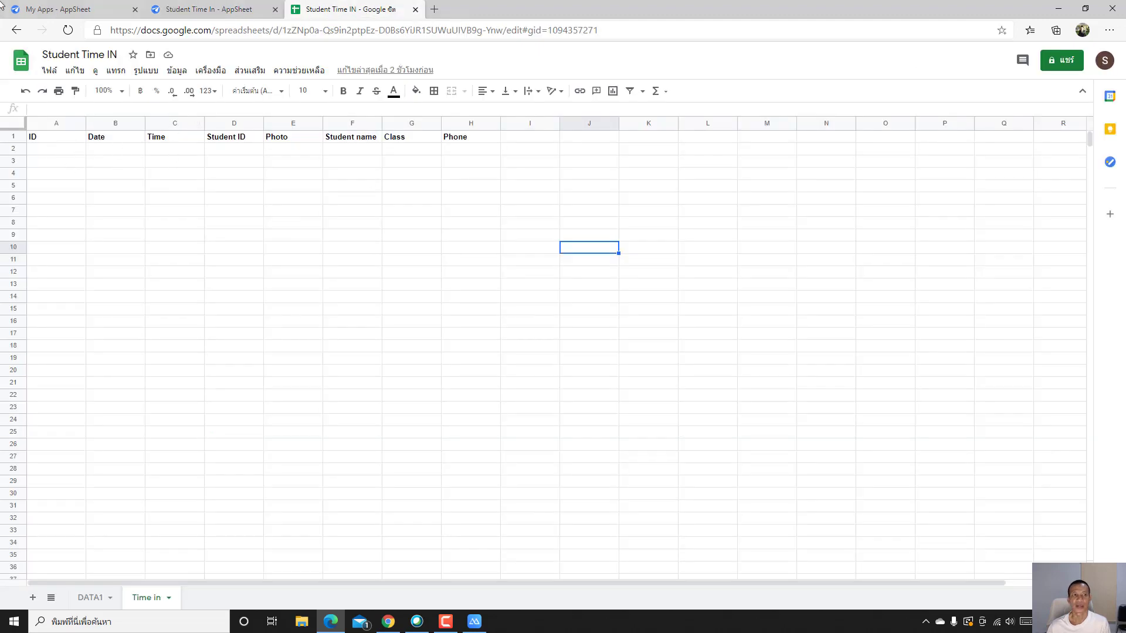
{"action": "left_click", "coordinate": [175, 6]}
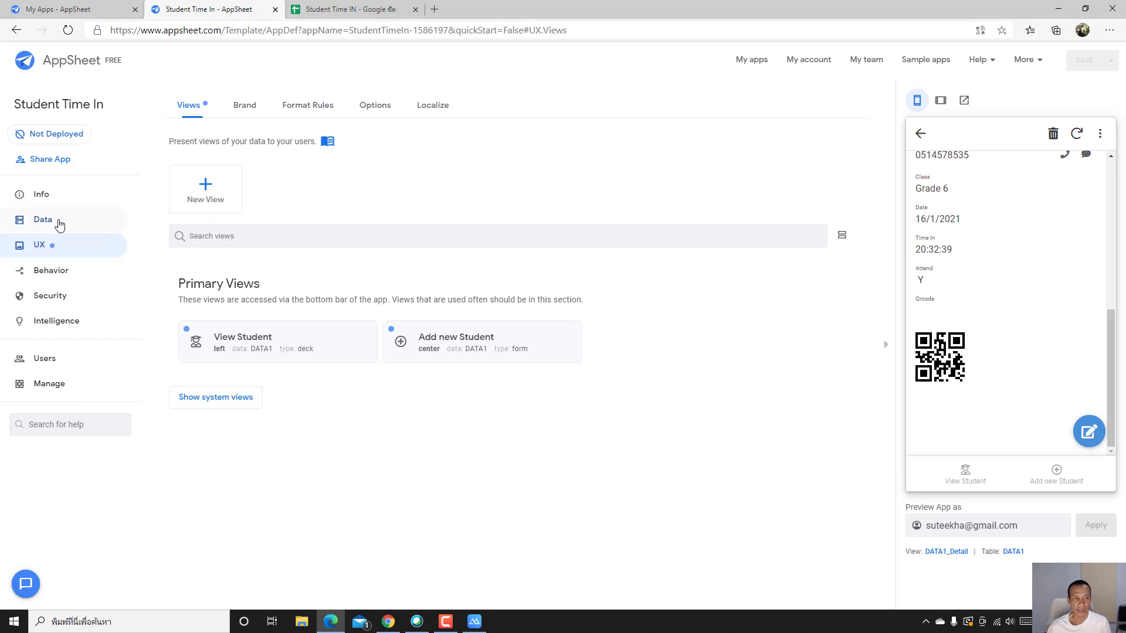
{"action": "left_click", "coordinate": [48, 226]}
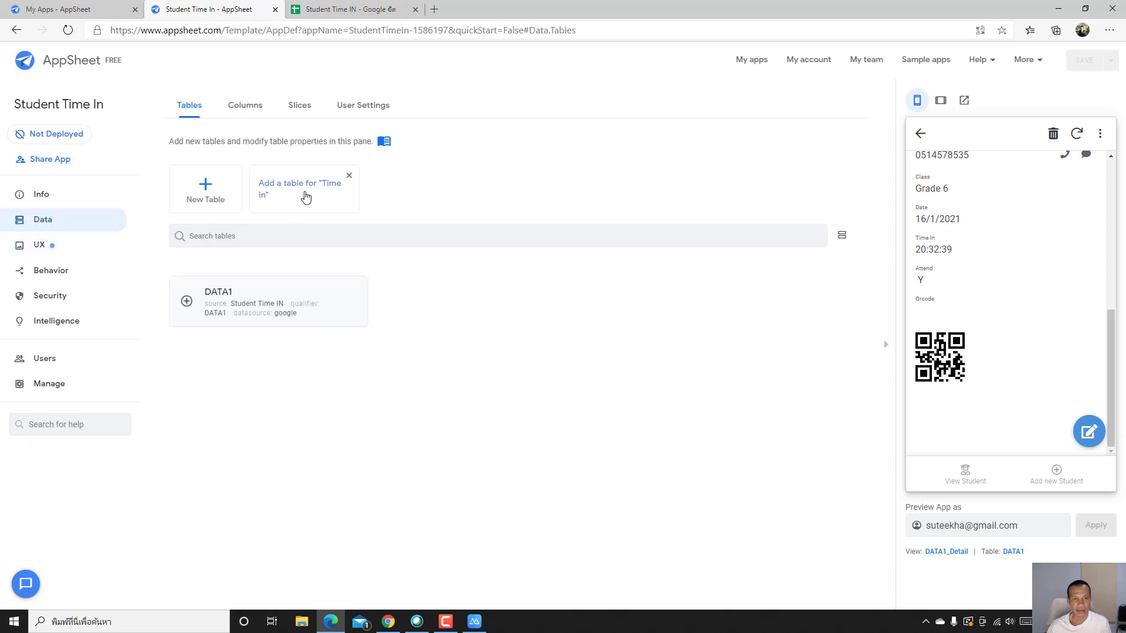
{"action": "left_click", "coordinate": [285, 194]}
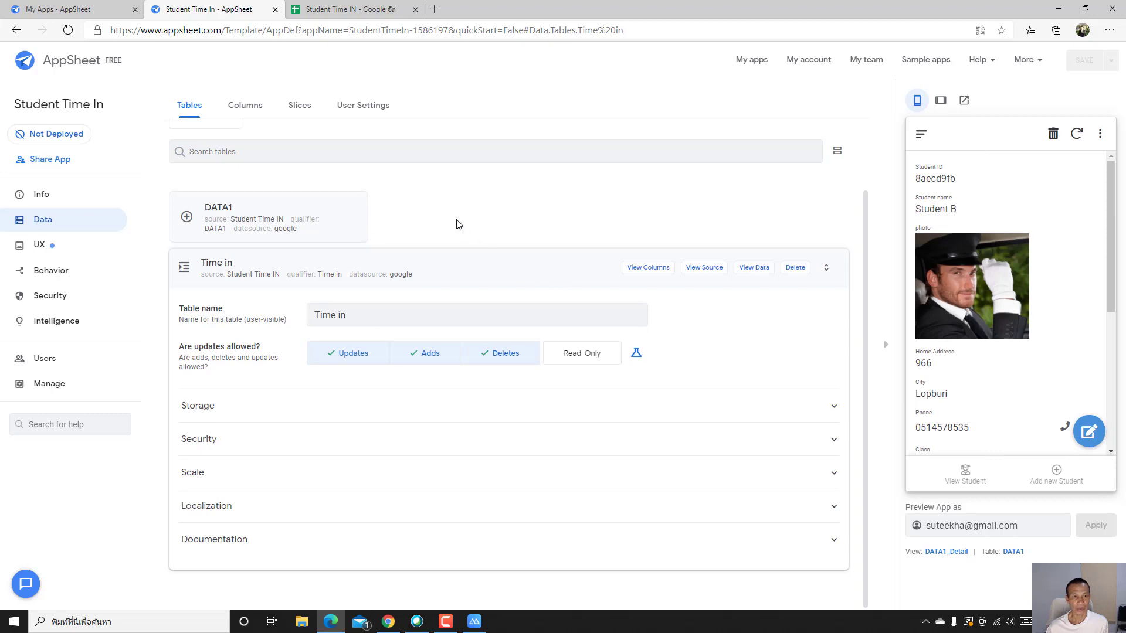
- Review the column definitions of the Time in table, including their types and initial values
{"action": "left_click", "coordinate": [648, 271]}
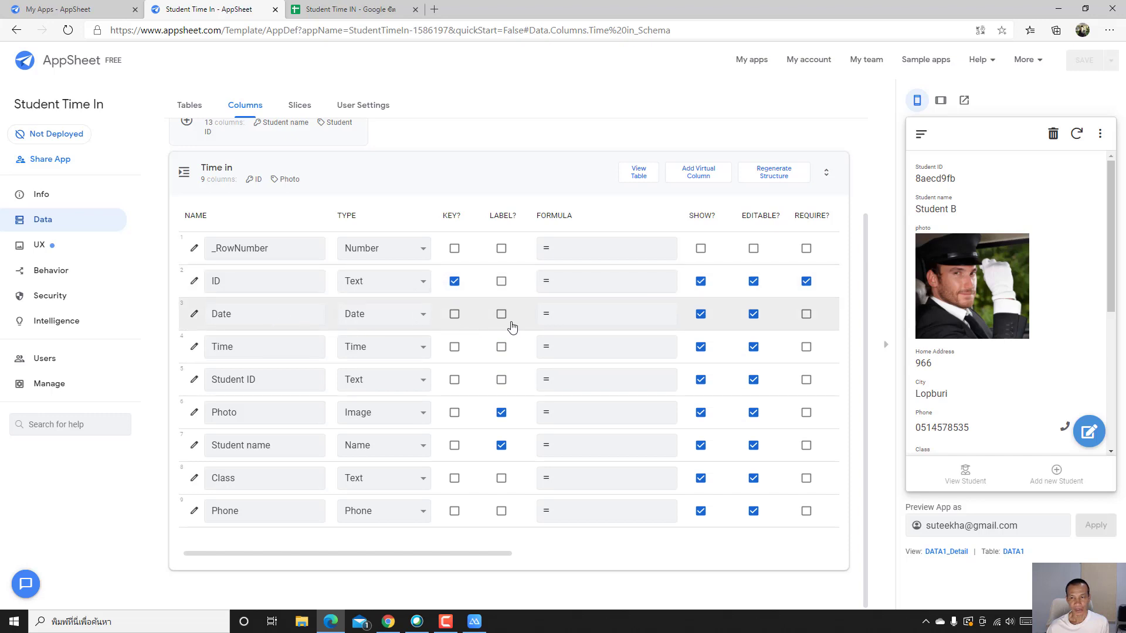
{"action": "left_click_drag", "start_coordinate": [512, 557], "coordinate": [588, 546]}
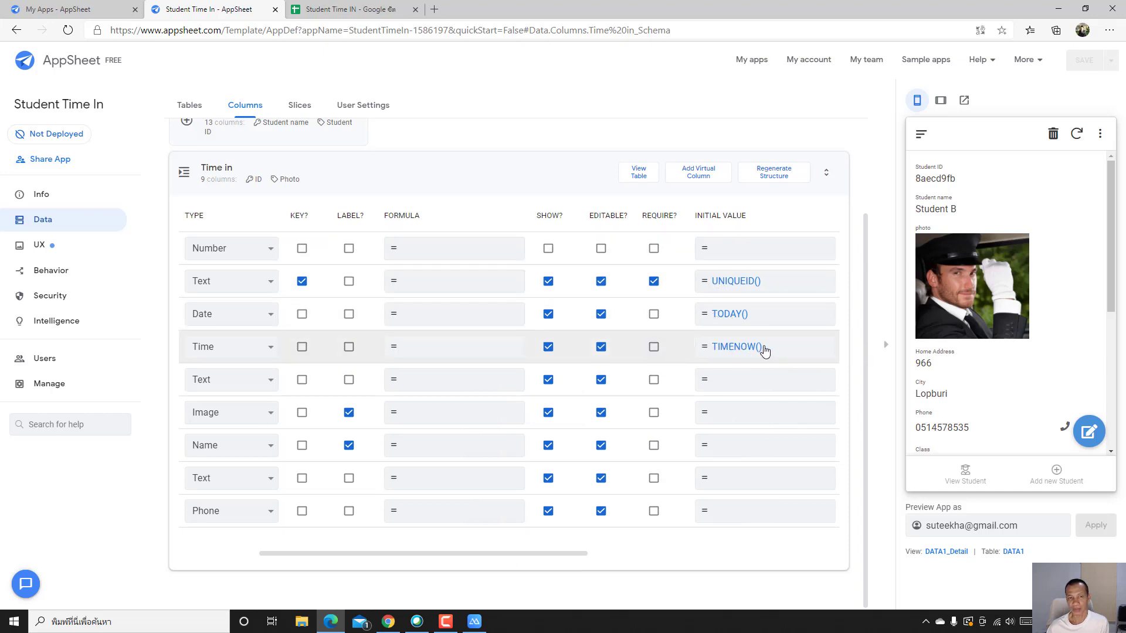
{"action": "left_click_drag", "start_coordinate": [552, 558], "coordinate": [360, 543]}
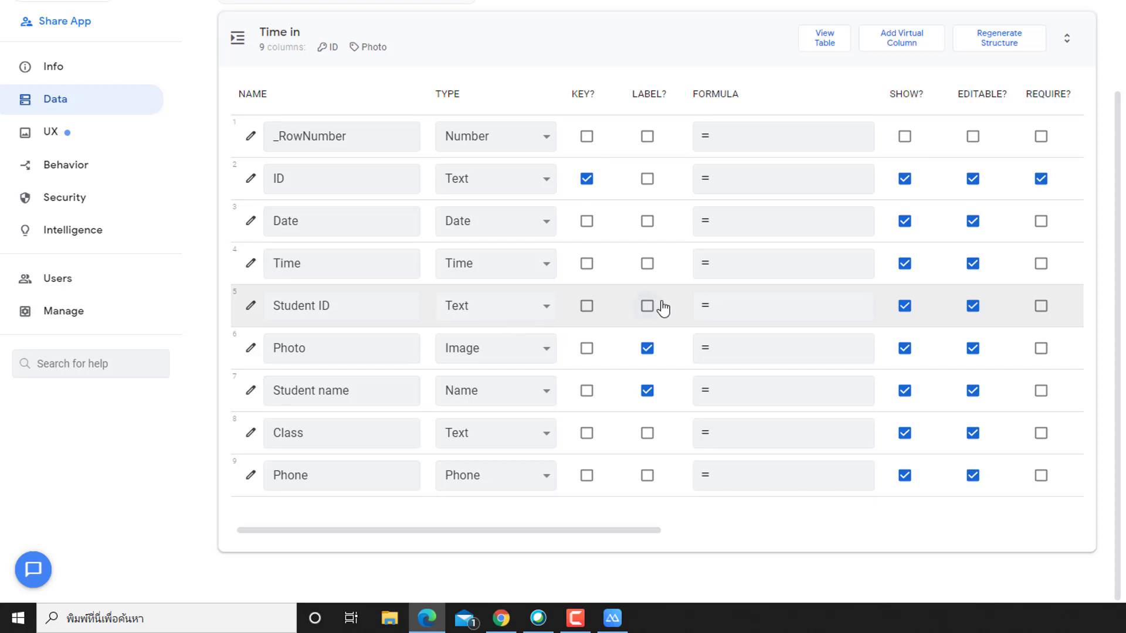
- Set the Time in table's Student ID column to type Ref with DATA1 as its source table
{"action": "left_click", "coordinate": [252, 307]}
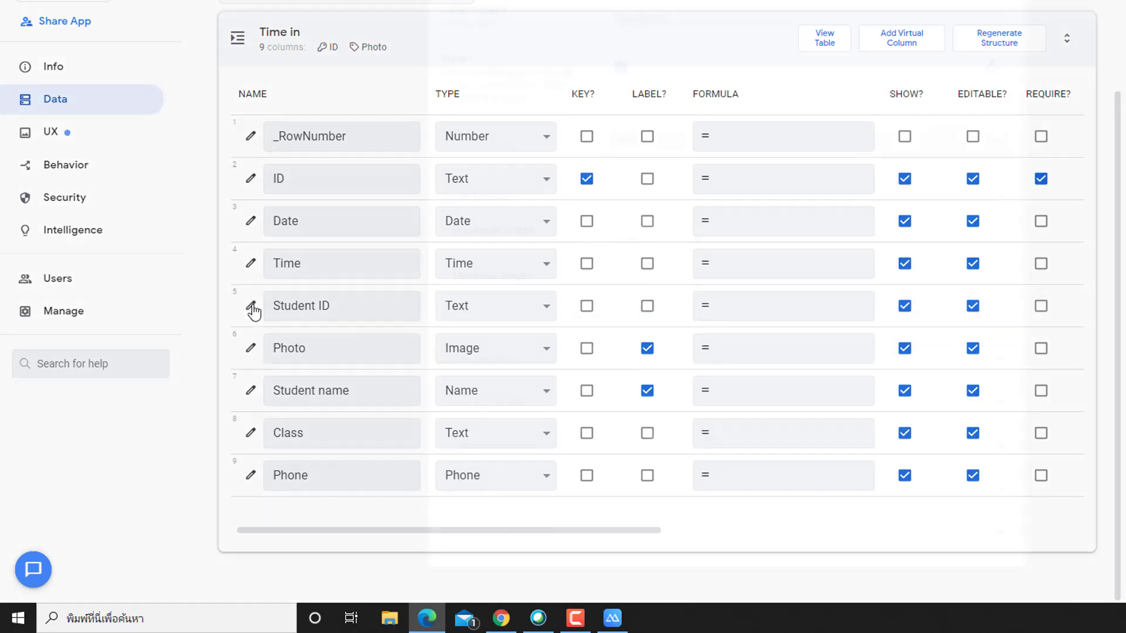
{"action": "left_click", "coordinate": [656, 146]}
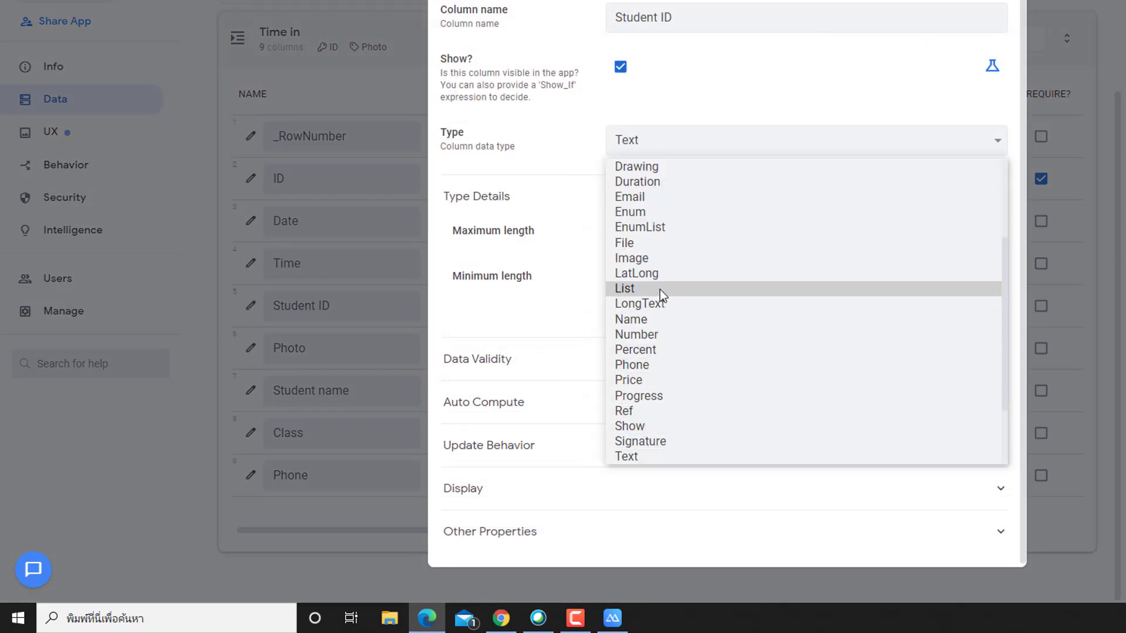
{"action": "scroll", "coordinate": [681, 305], "scroll_direction": "down", "scroll_amount": 2}
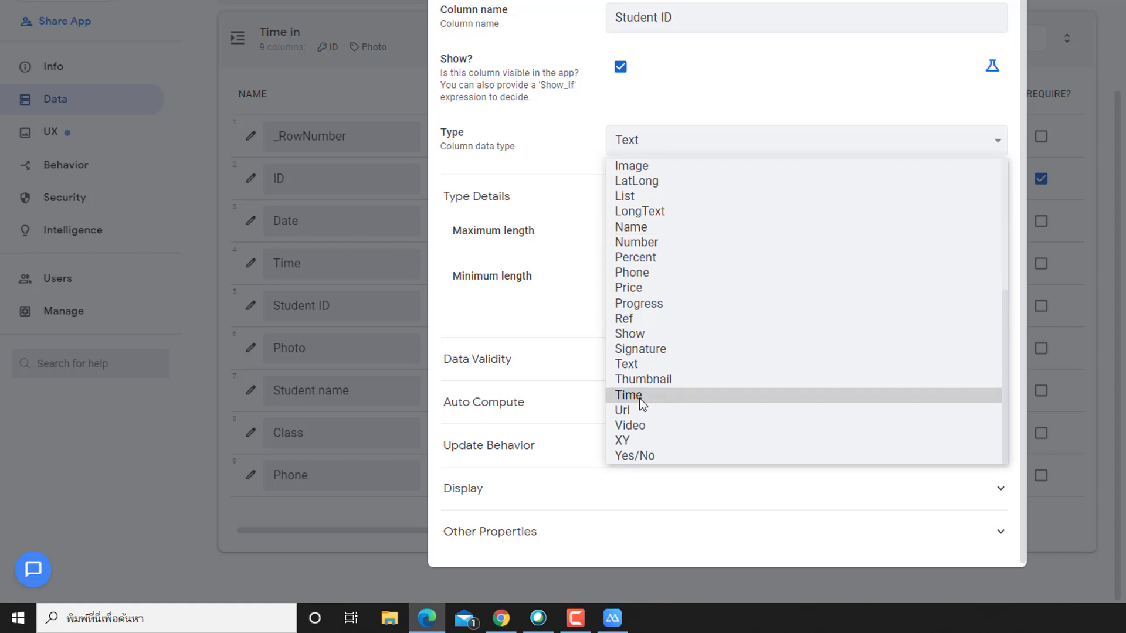
{"action": "left_click", "coordinate": [631, 319]}
{"action": "left_click", "coordinate": [692, 241]}
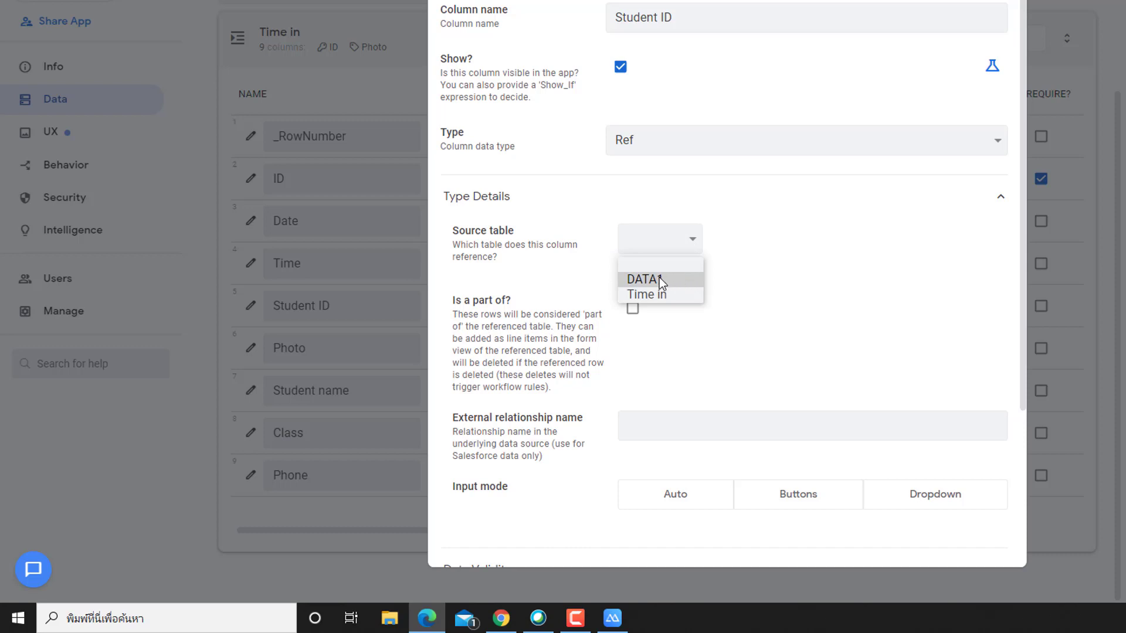
{"action": "left_click", "coordinate": [659, 277]}
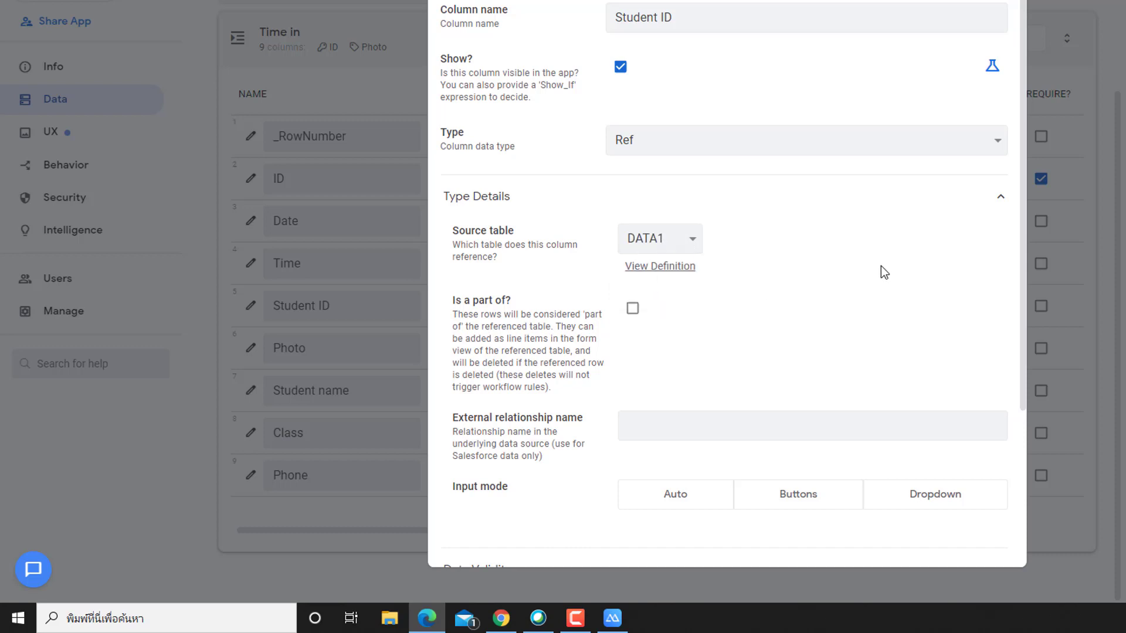
- Make the Student ID column scannable in its other properties and close the column settings
{"action": "scroll", "coordinate": [881, 265], "scroll_direction": "down", "scroll_amount": 4}
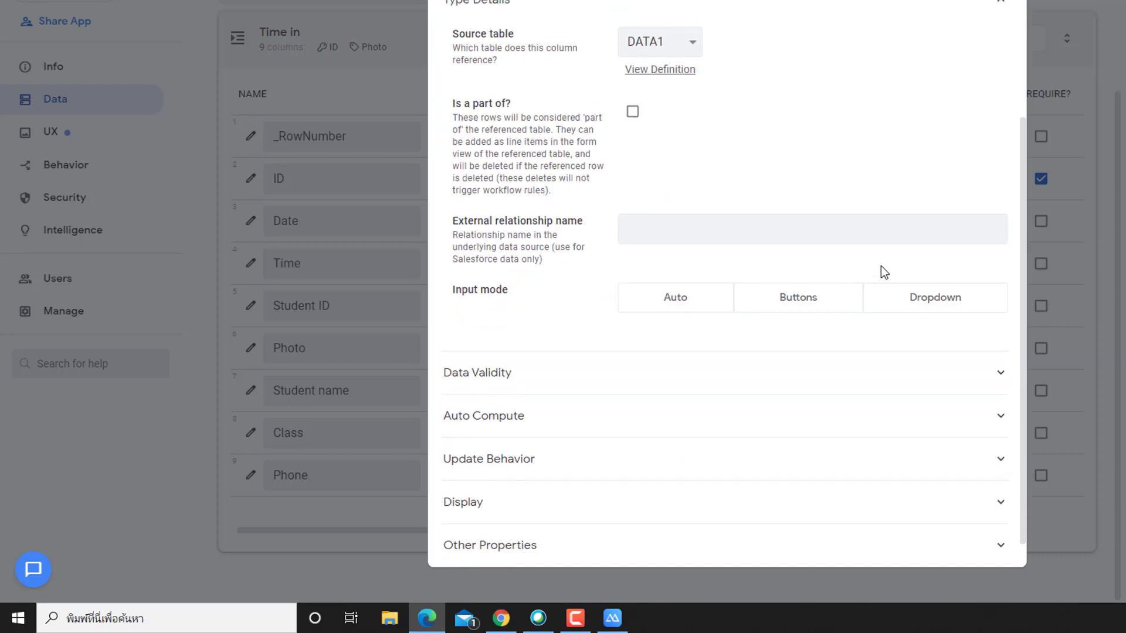
{"action": "left_click", "coordinate": [498, 536]}
{"action": "scroll", "coordinate": [670, 457], "scroll_direction": "down", "scroll_amount": 4}
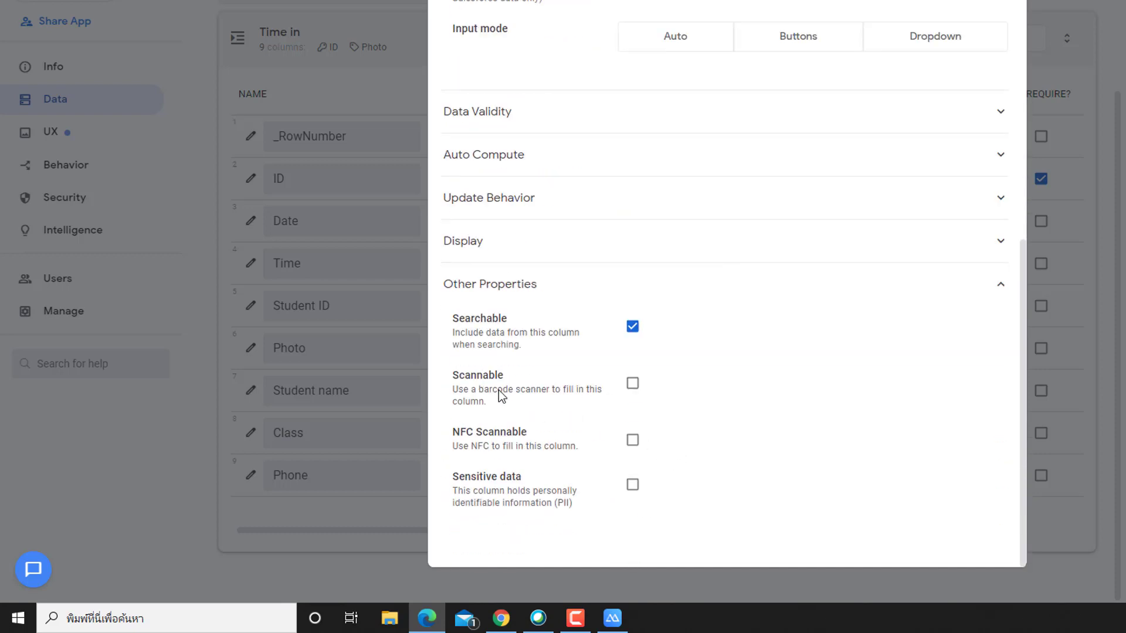
{"action": "left_click", "coordinate": [635, 387]}
{"action": "key", "text": "Escape"}
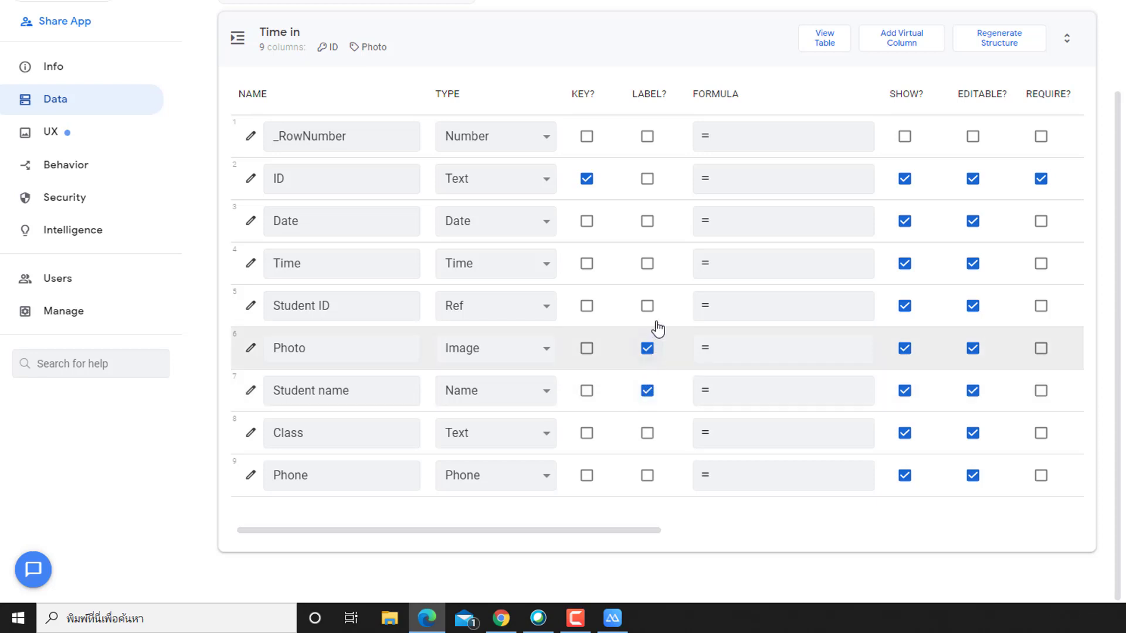
- In the Time in table, remove Photo as label, hide ID, Date and Time, make Student ID required, and save the app
{"action": "left_click", "coordinate": [650, 352]}
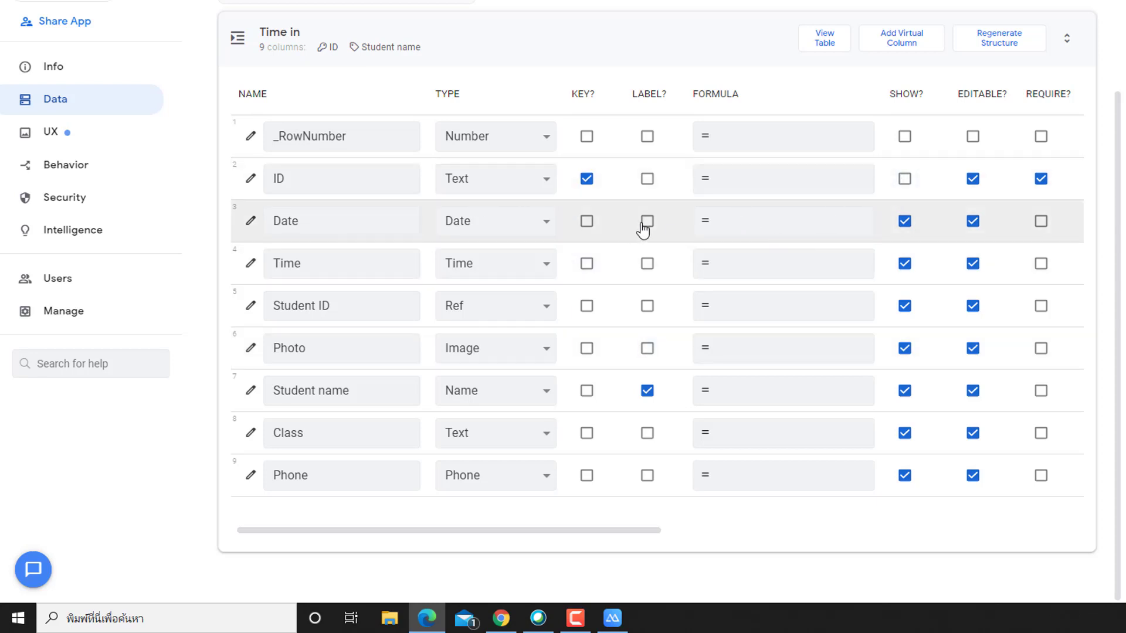
{"action": "left_click", "coordinate": [906, 223]}
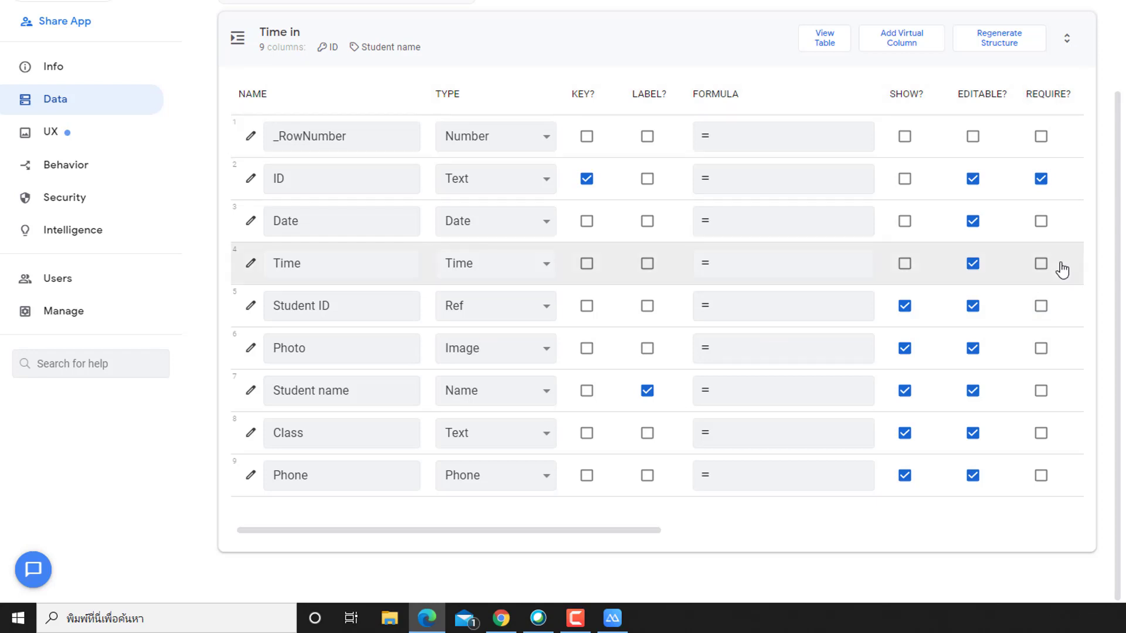
{"action": "left_click", "coordinate": [1041, 306]}
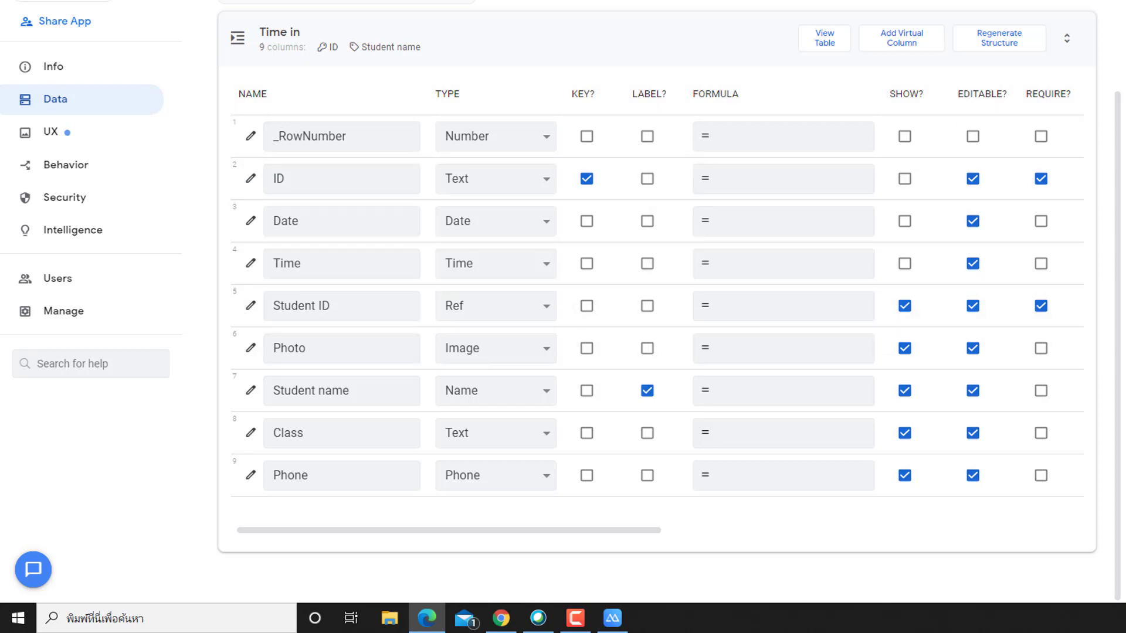
{"action": "key", "text": "ctrl+s"}
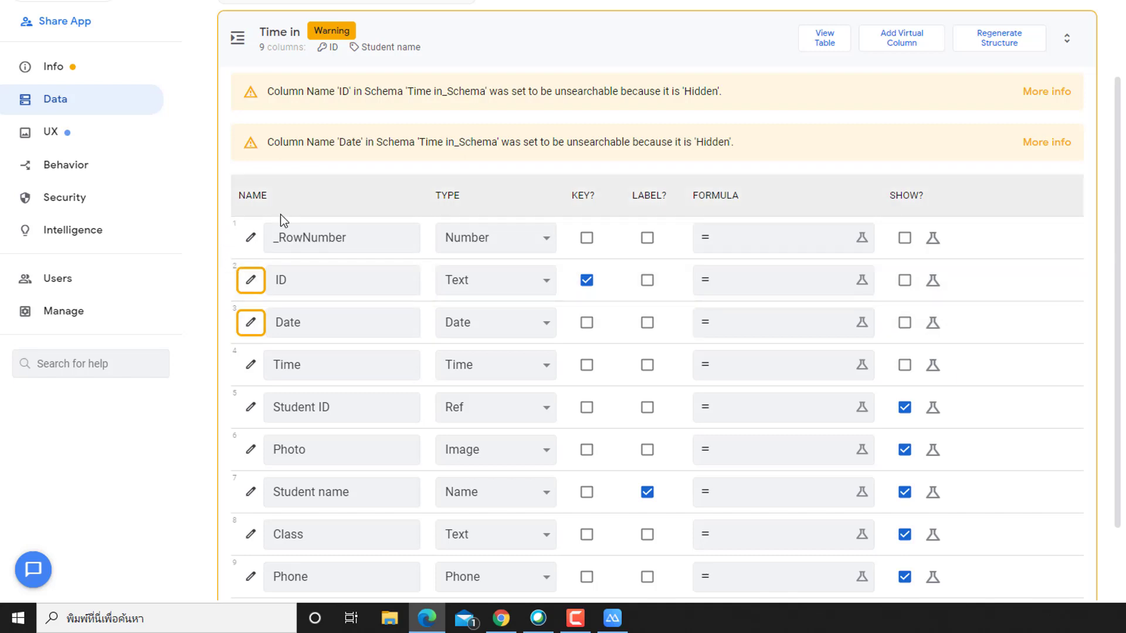
- Create a new form view named Scanner for the Time in table
{"action": "left_click", "coordinate": [56, 136]}
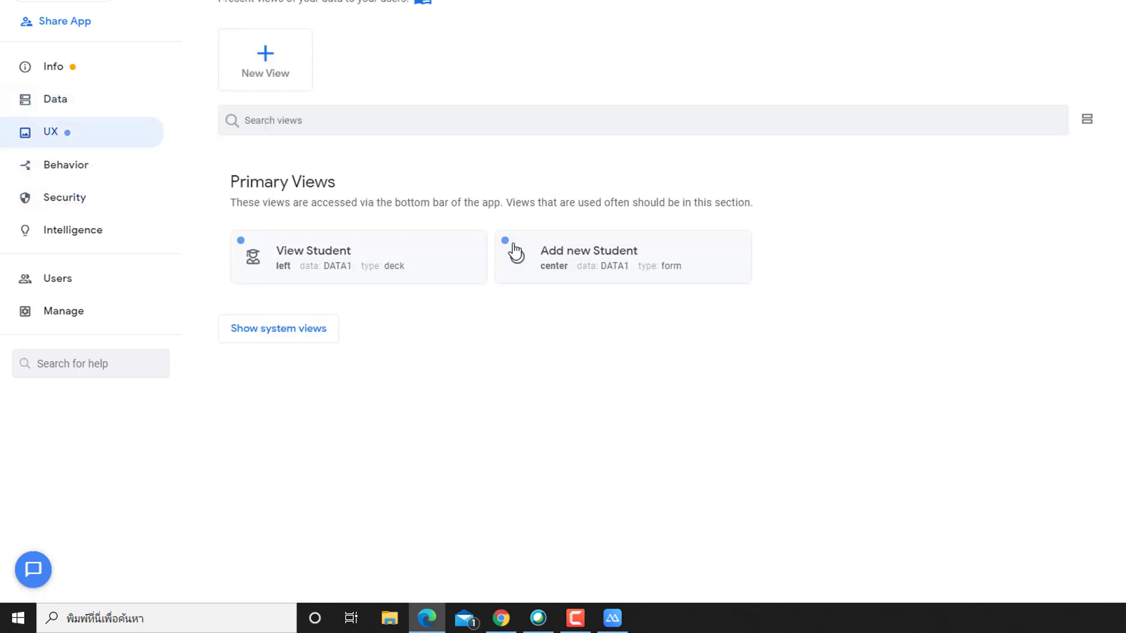
{"action": "left_click", "coordinate": [262, 72]}
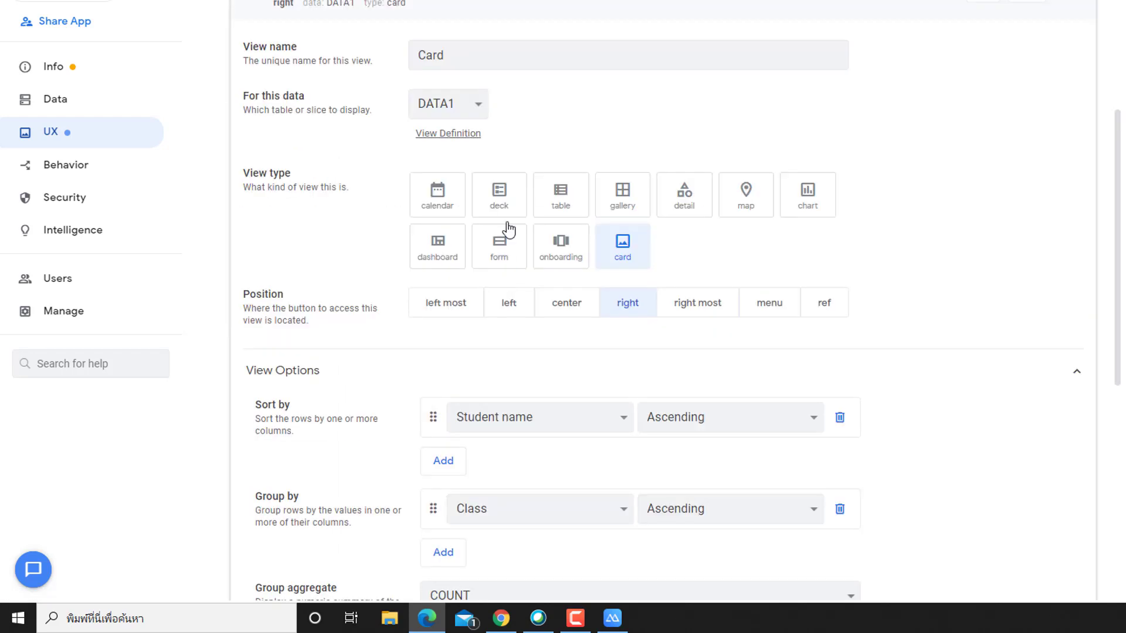
{"action": "double_click", "coordinate": [460, 55]}
{"action": "type", "text": "Scanne"}
{"action": "left_click", "coordinate": [455, 110]}
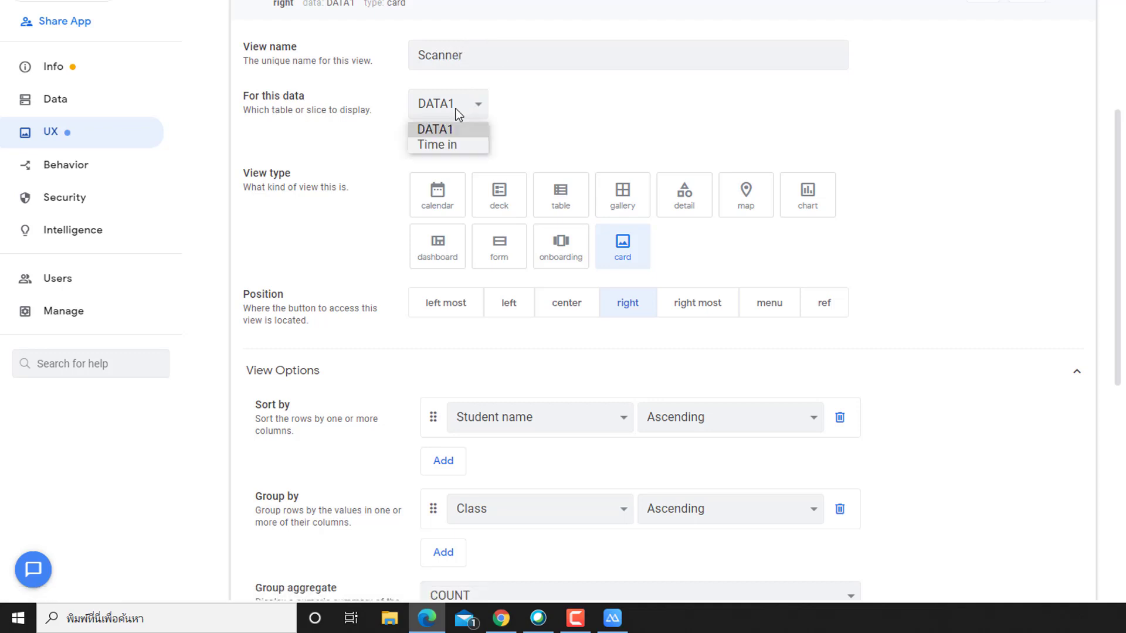
{"action": "left_click", "coordinate": [441, 145]}
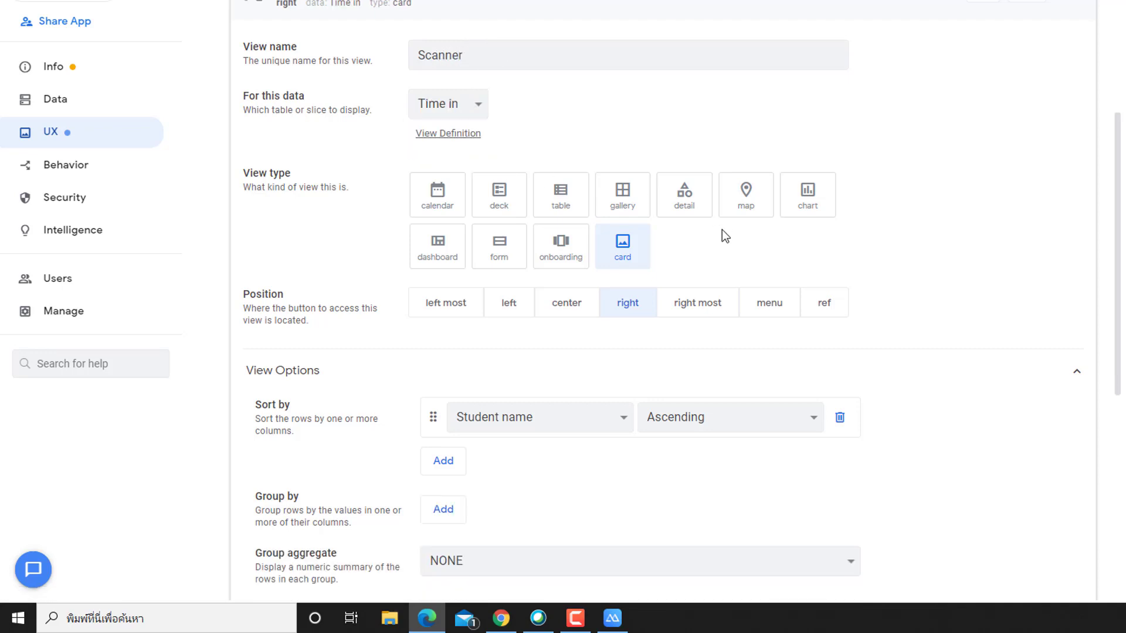
{"action": "left_click", "coordinate": [503, 262]}
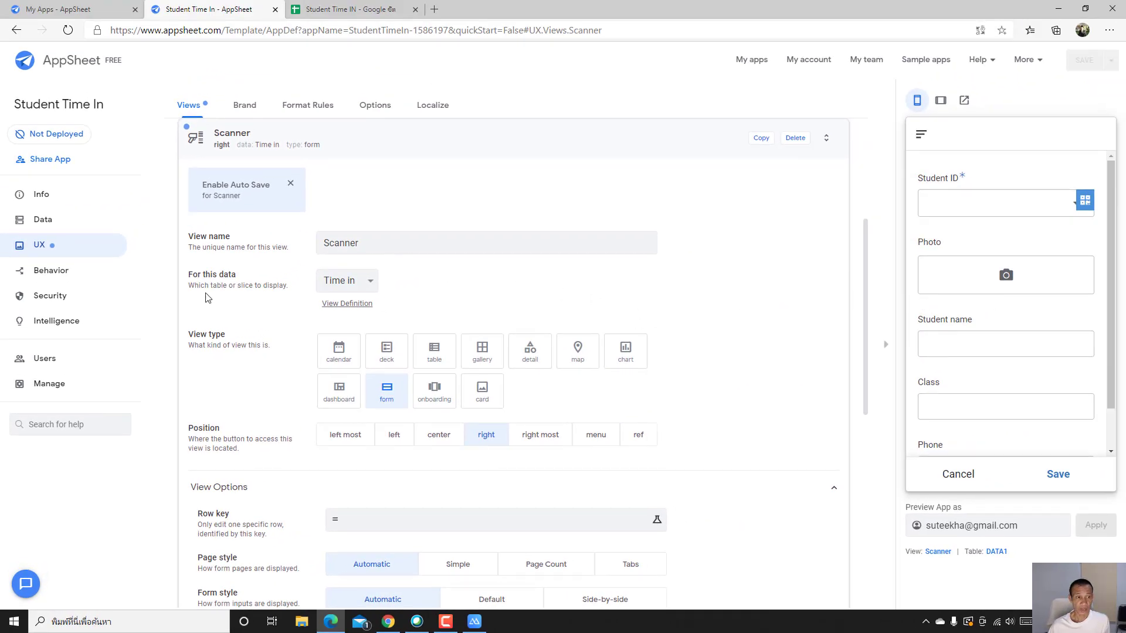
- Open the Time in table's columns and test the Scanner form preview by choosing the first student ID
{"action": "left_click", "coordinate": [57, 227]}
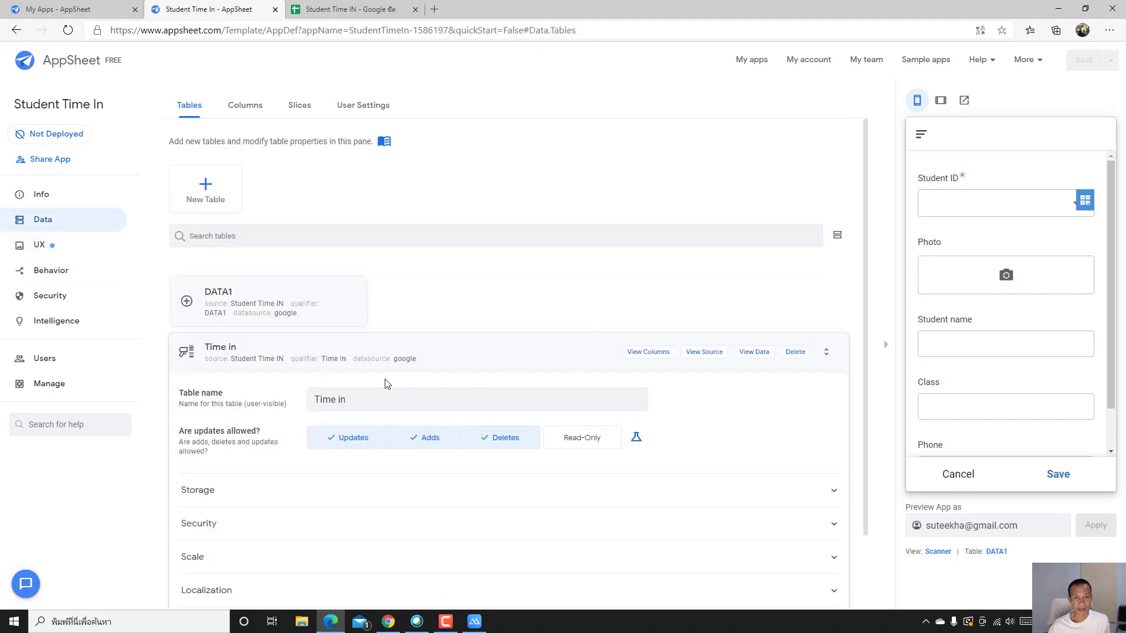
{"action": "left_click", "coordinate": [635, 355]}
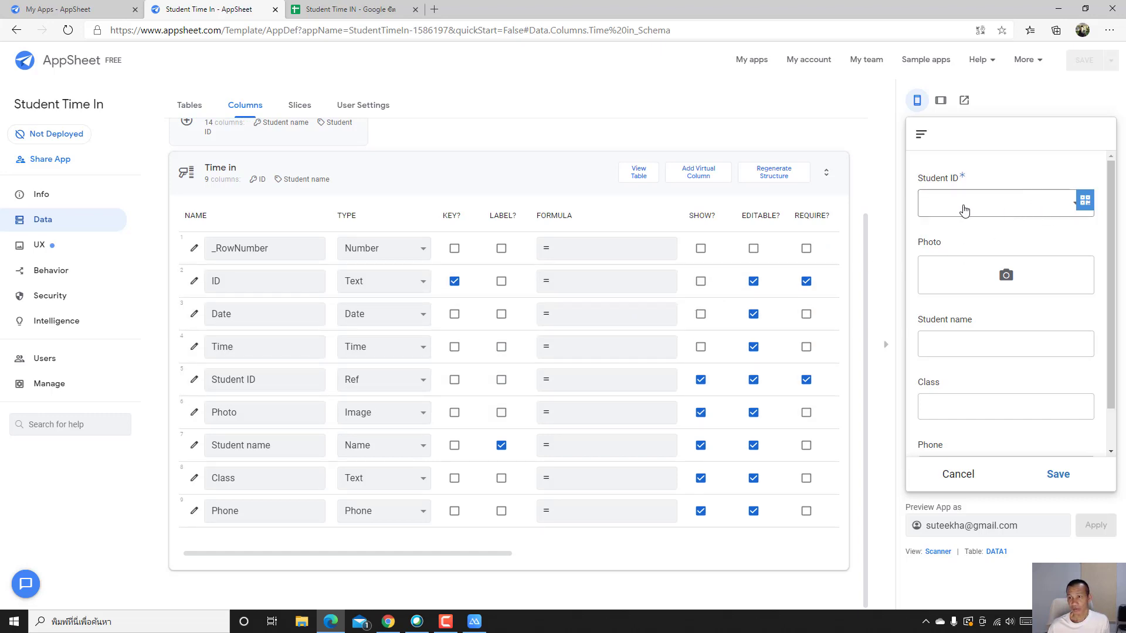
{"action": "left_click", "coordinate": [994, 209]}
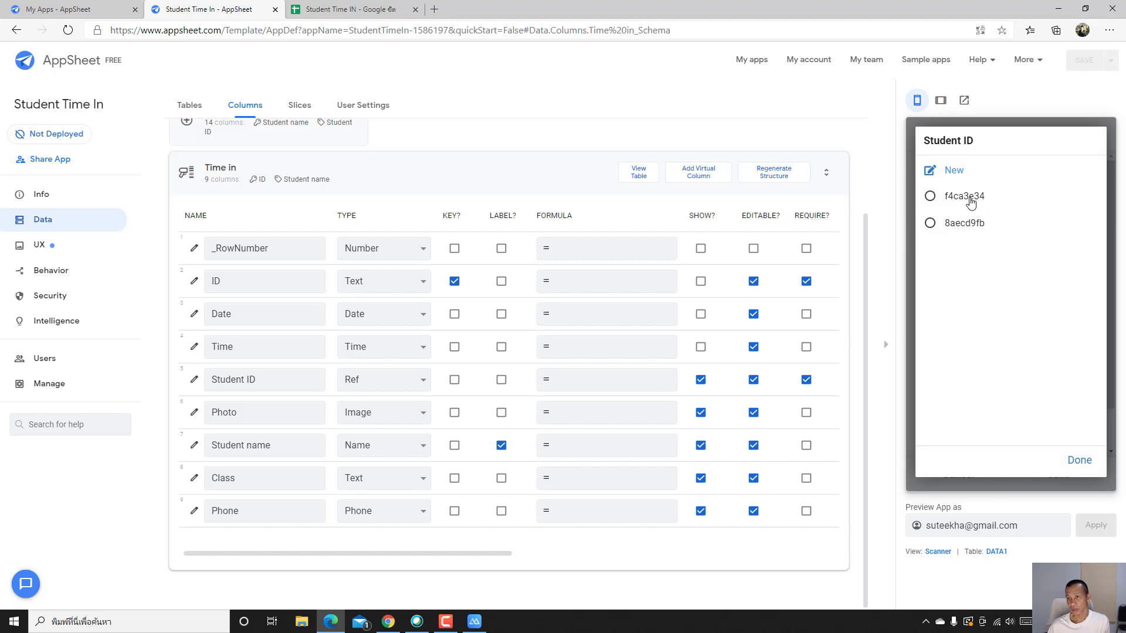
{"action": "left_click", "coordinate": [969, 198]}
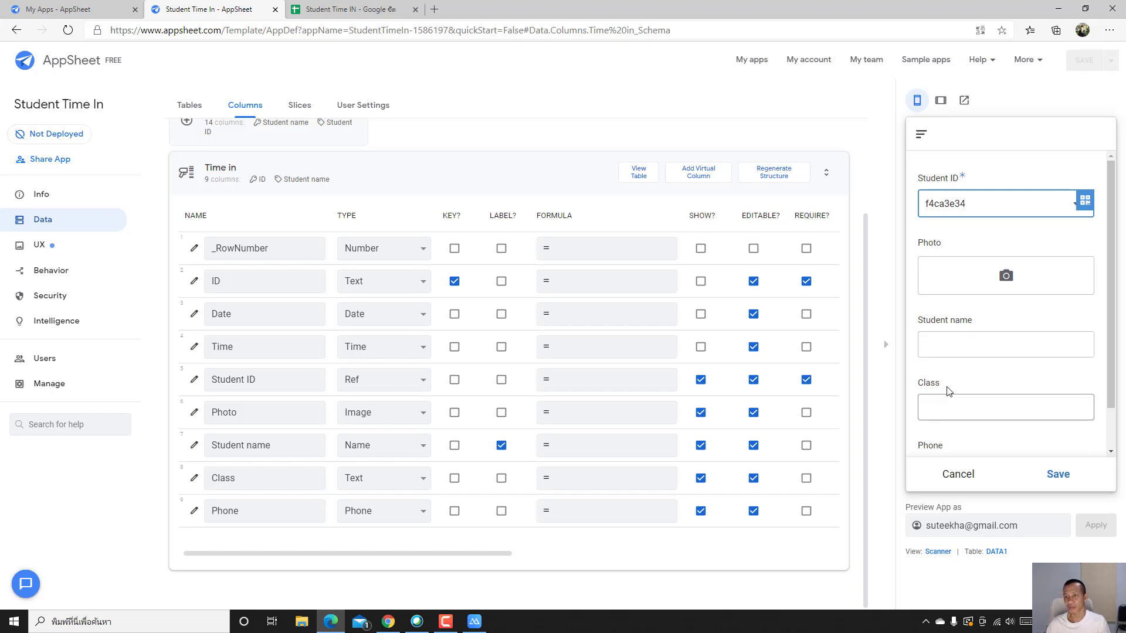
{"action": "scroll", "coordinate": [947, 387], "scroll_direction": "down", "scroll_amount": 1}
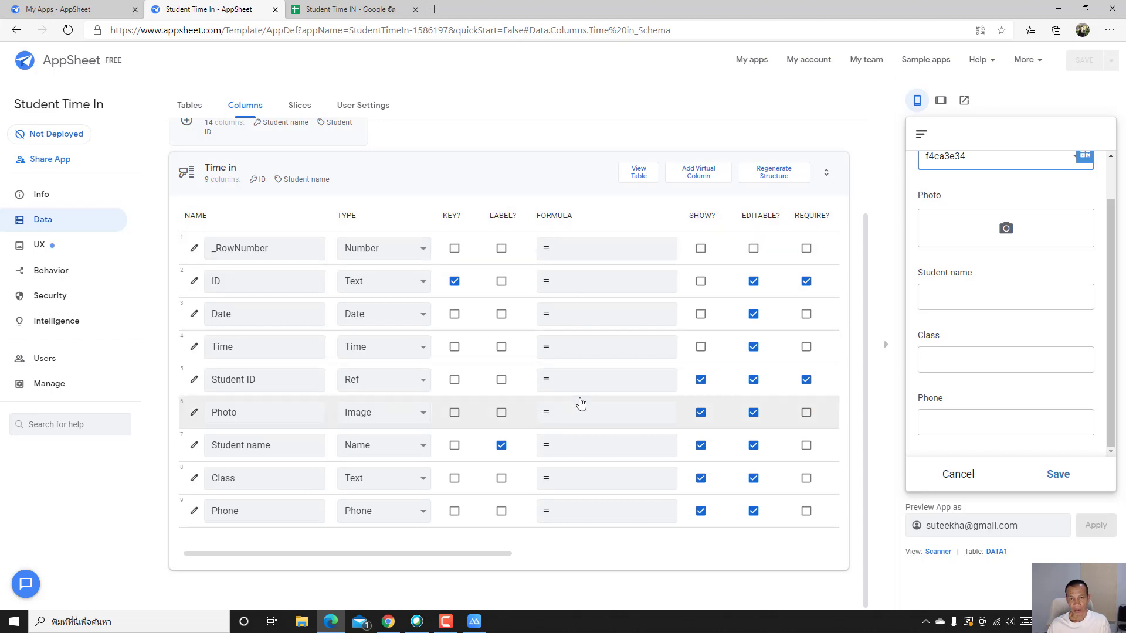
- Set the Time in table's Photo column formula to [Student ID].[Photo] and save the app
{"action": "left_click", "coordinate": [598, 418]}
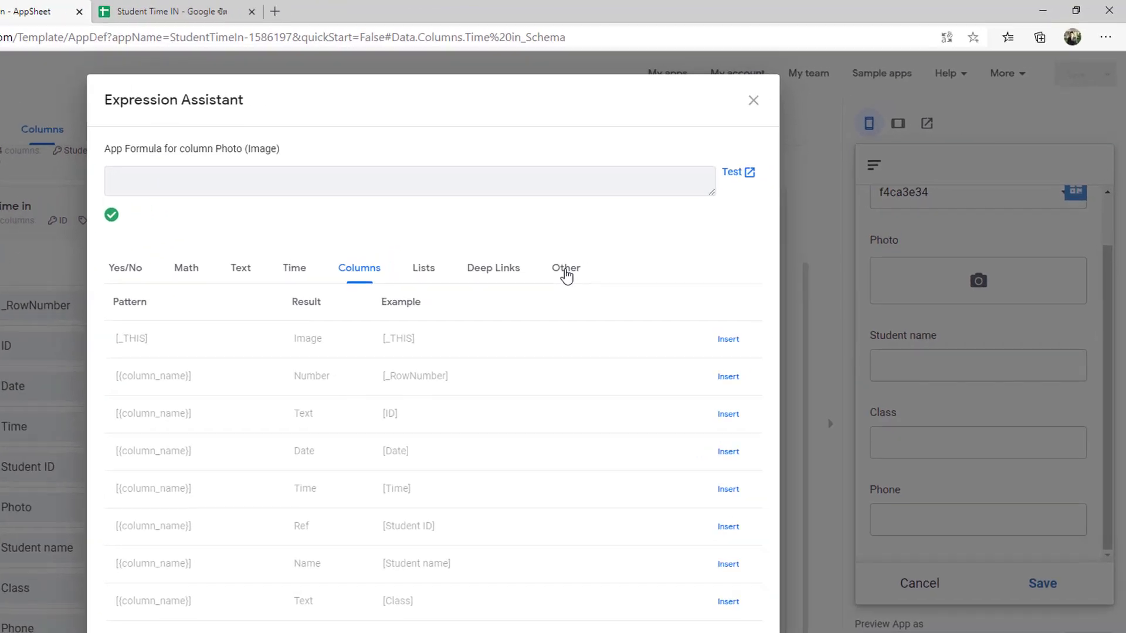
{"action": "left_click", "coordinate": [671, 218]}
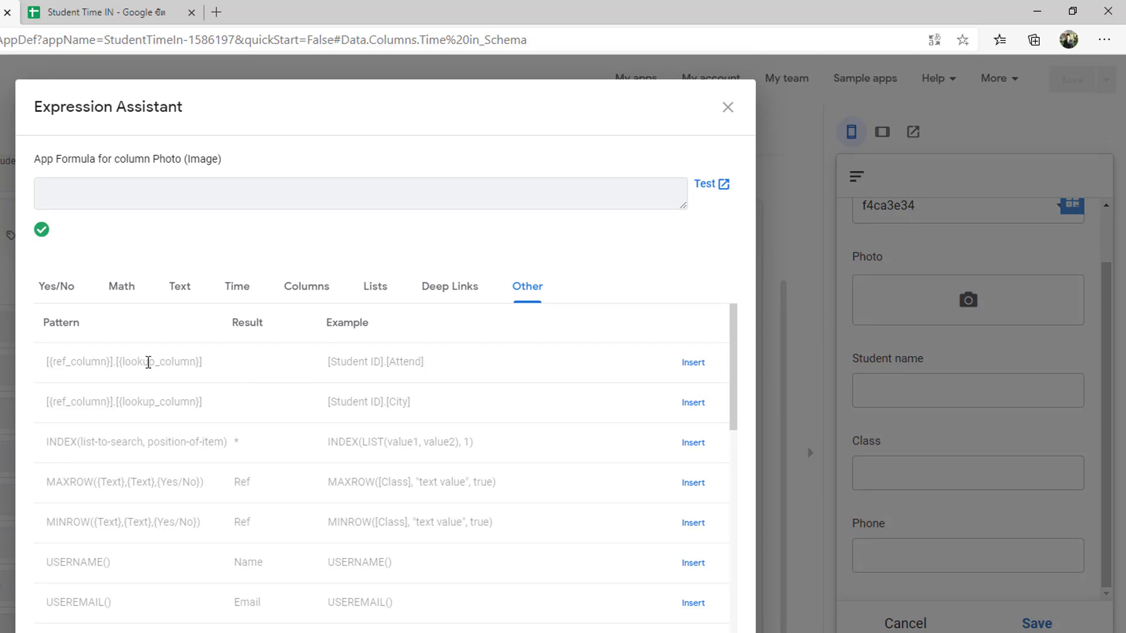
{"action": "left_click", "coordinate": [695, 363]}
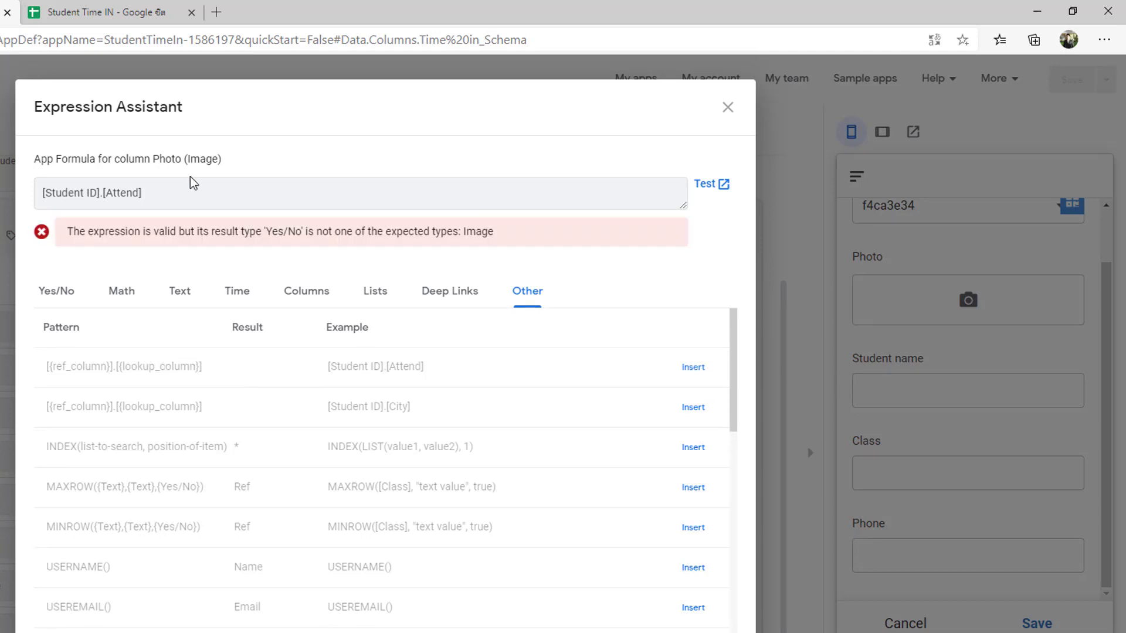
{"action": "double_click", "coordinate": [156, 154]}
{"action": "key", "text": "ctrl+c"}
{"action": "left_click_drag", "start_coordinate": [110, 192], "coordinate": [128, 193]}
{"action": "key", "text": "ctrl+v"}
{"action": "key", "text": "Return"}
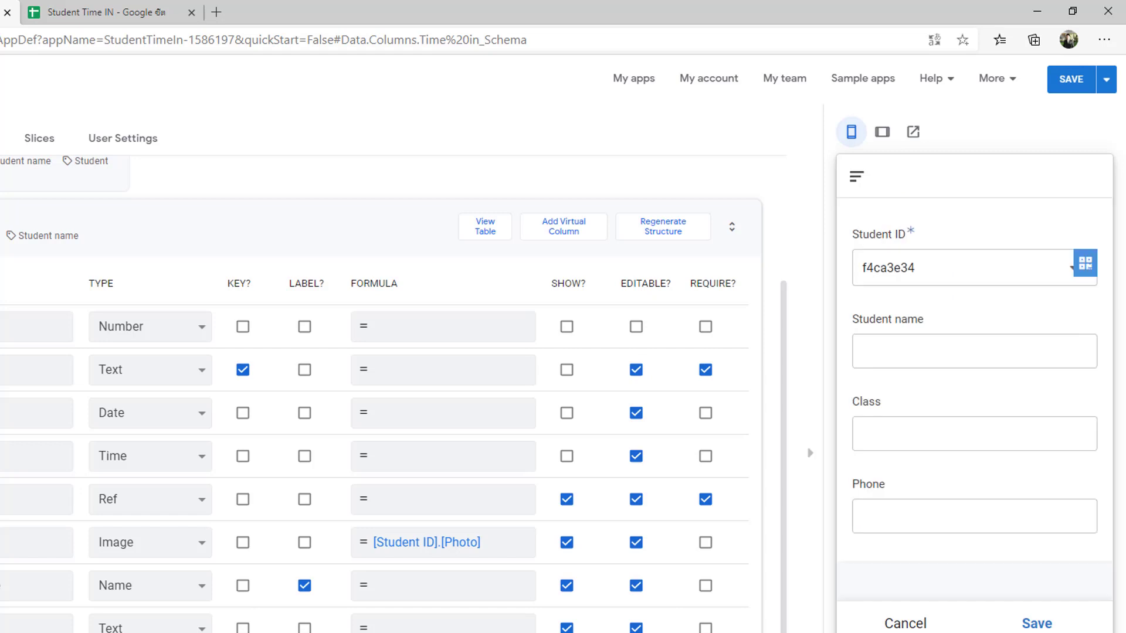
{"action": "left_click", "coordinate": [1063, 88]}
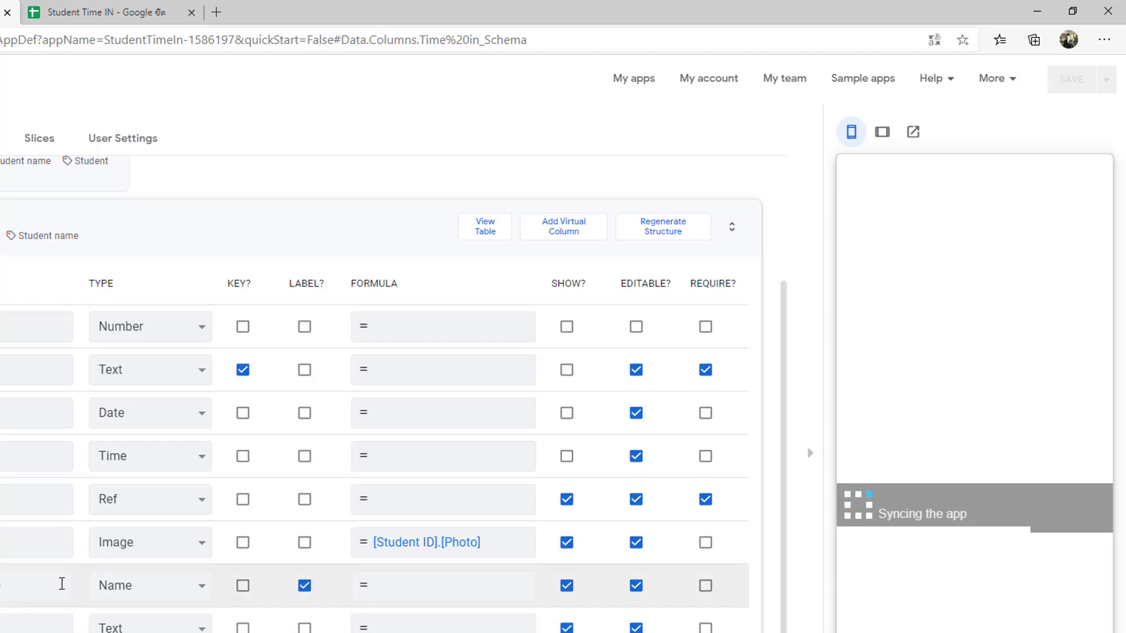
- Set the Student name column's formula to [Student ID].[Student name]
{"action": "left_click", "coordinate": [411, 596]}
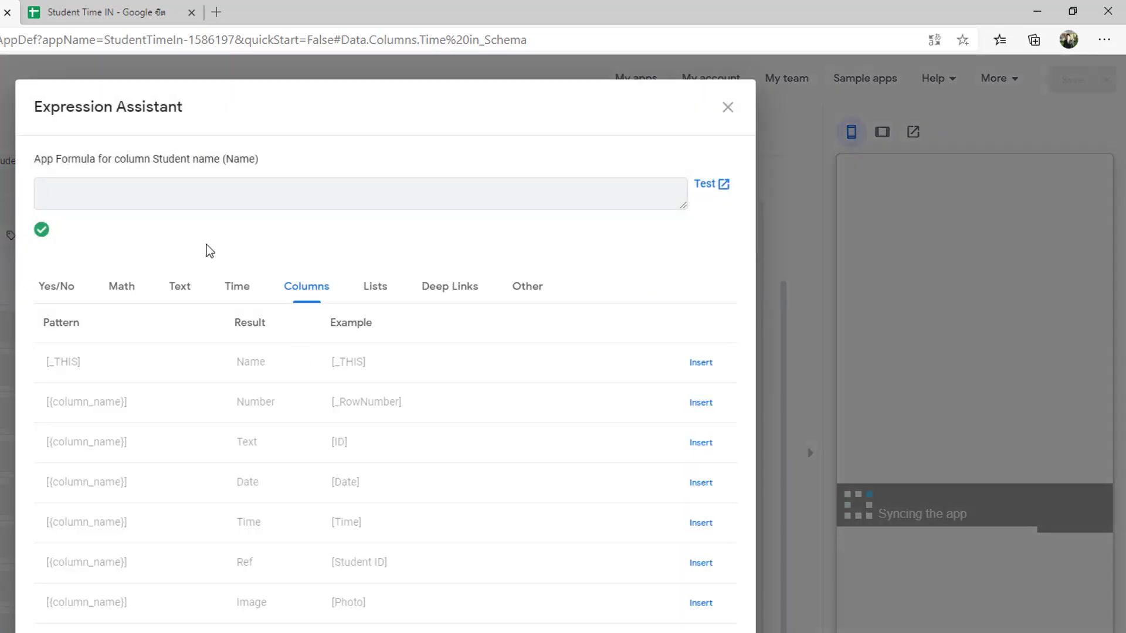
{"action": "left_click", "coordinate": [527, 287]}
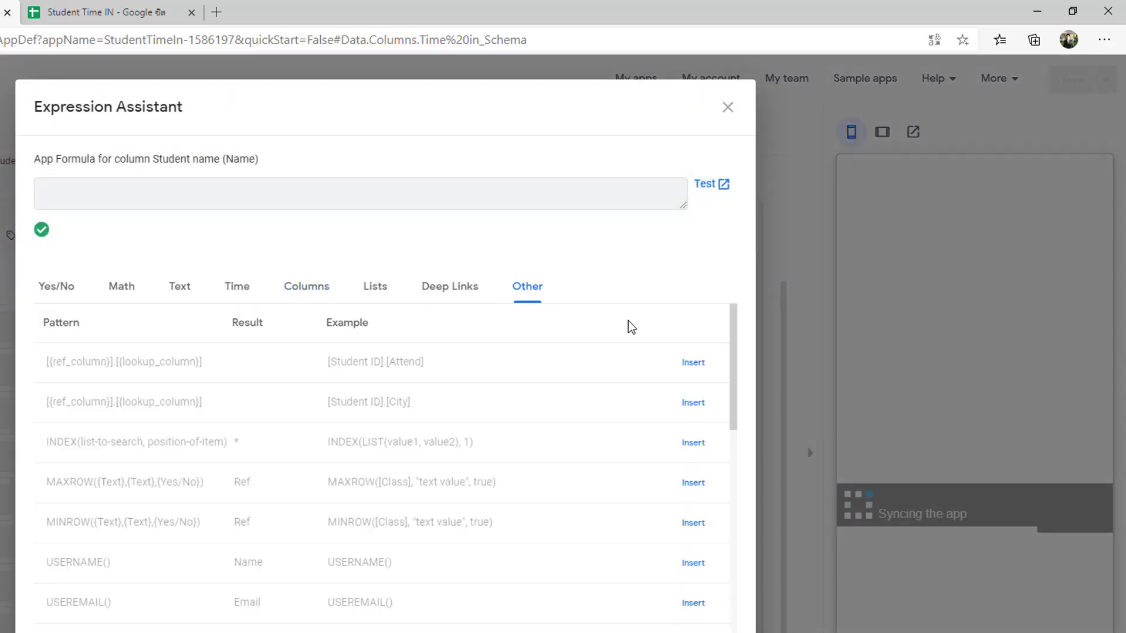
{"action": "left_click", "coordinate": [690, 368]}
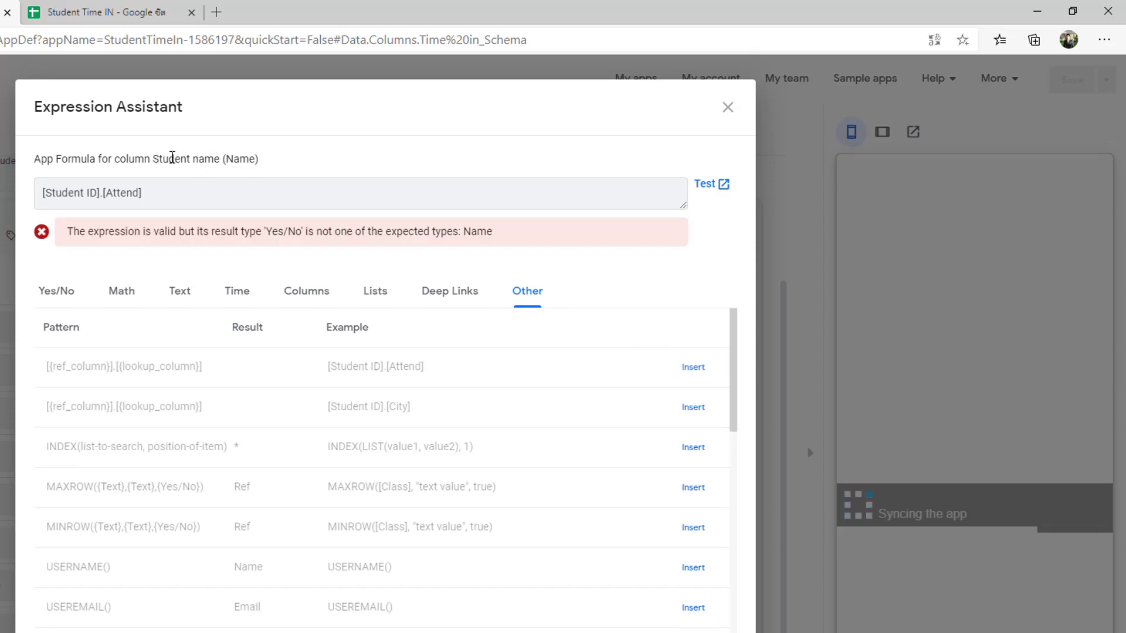
{"action": "left_click_drag", "start_coordinate": [152, 159], "coordinate": [220, 157]}
{"action": "key", "text": "ctrl+c"}
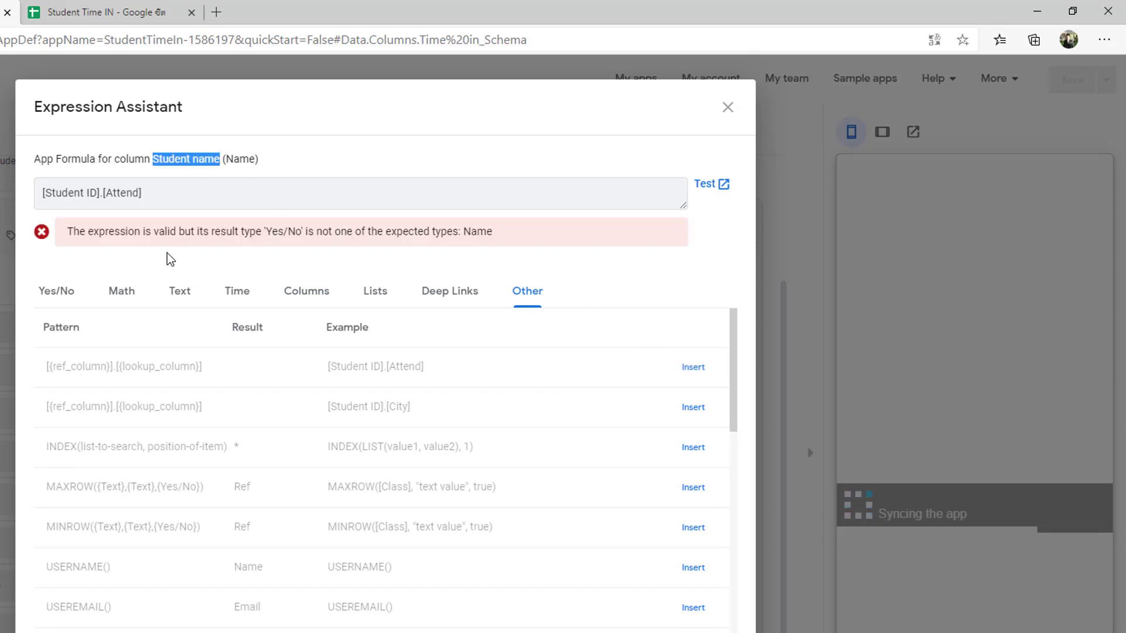
{"action": "left_click_drag", "start_coordinate": [108, 193], "coordinate": [134, 189]}
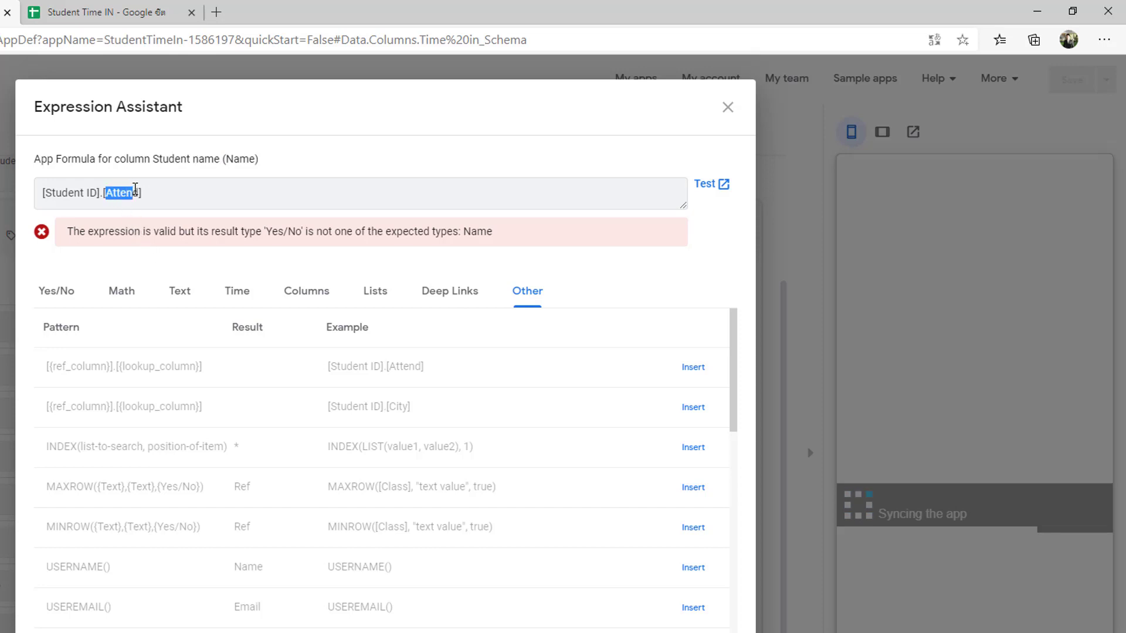
{"action": "key", "text": "ctrl+v"}
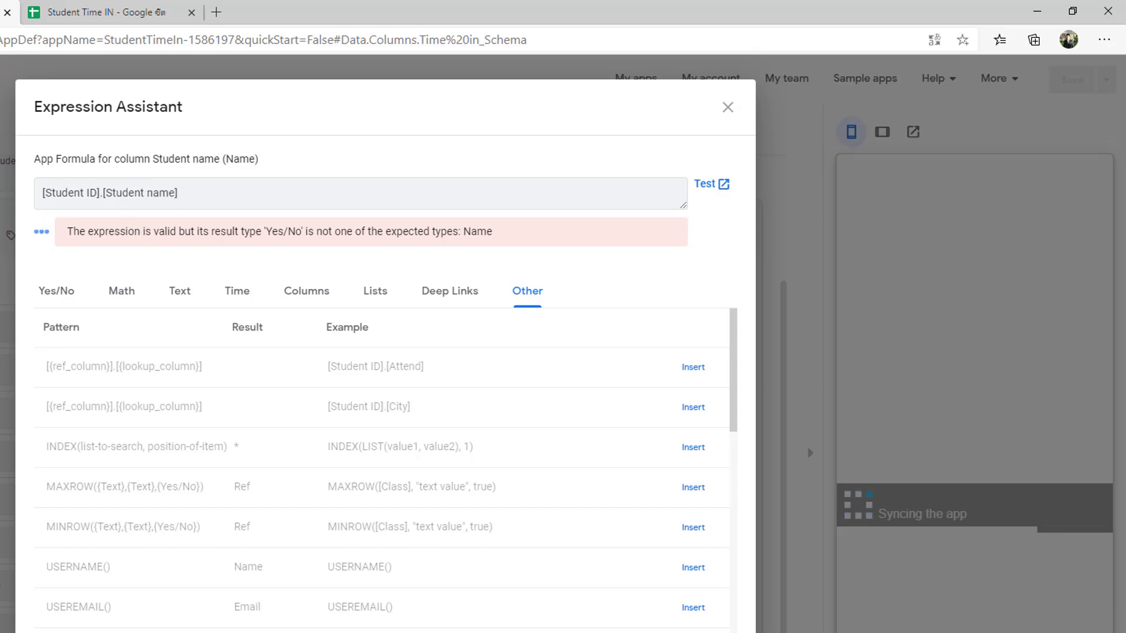
{"action": "left_click", "coordinate": [704, 632]}
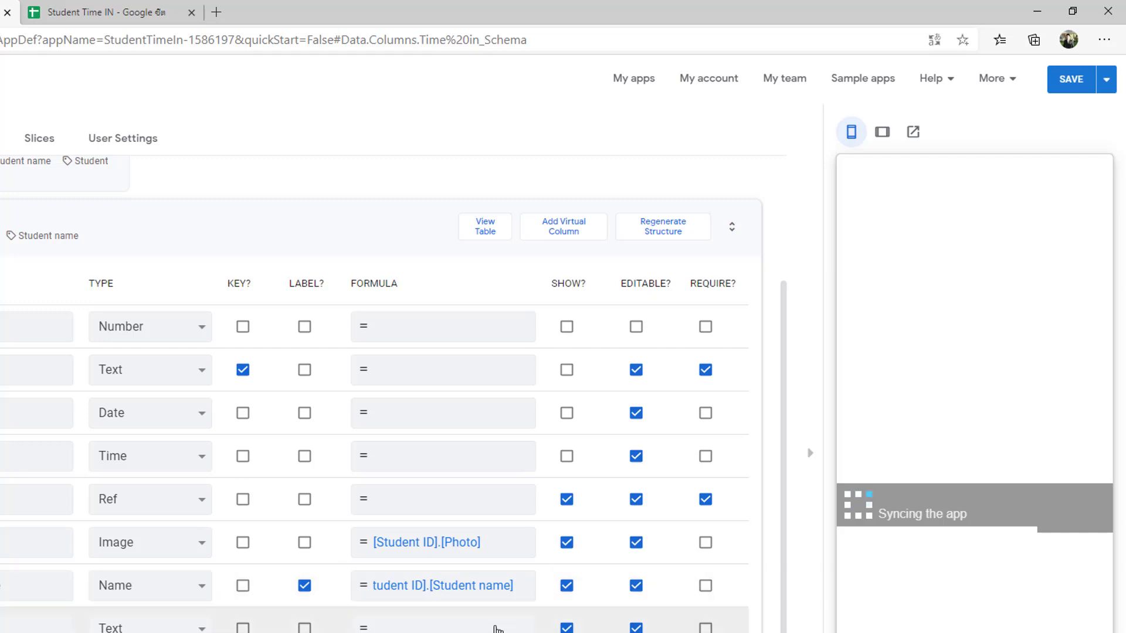
- Set the Class column's formula to [Student ID].[Class]
{"action": "left_click", "coordinate": [412, 631]}
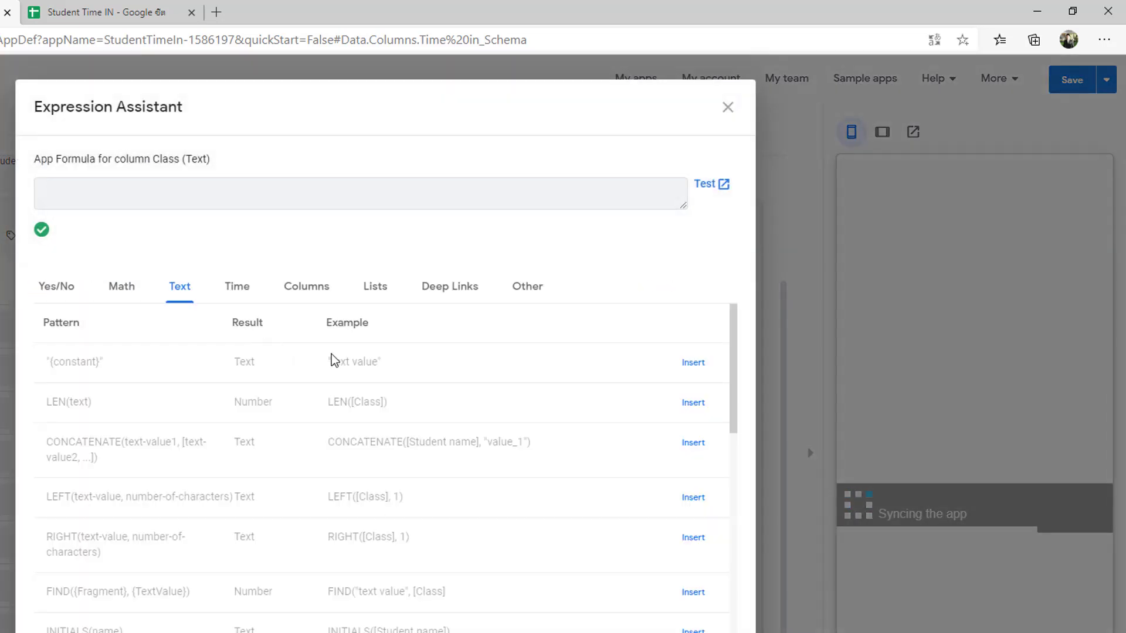
{"action": "left_click", "coordinate": [683, 365]}
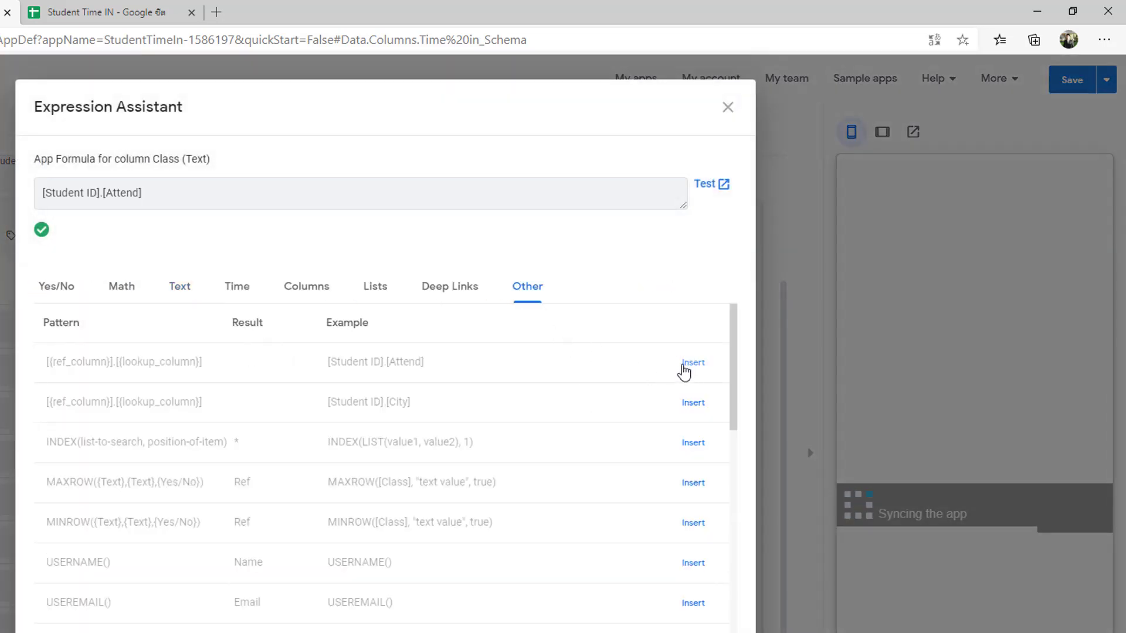
{"action": "double_click", "coordinate": [157, 159]}
{"action": "key", "text": "ctrl+c"}
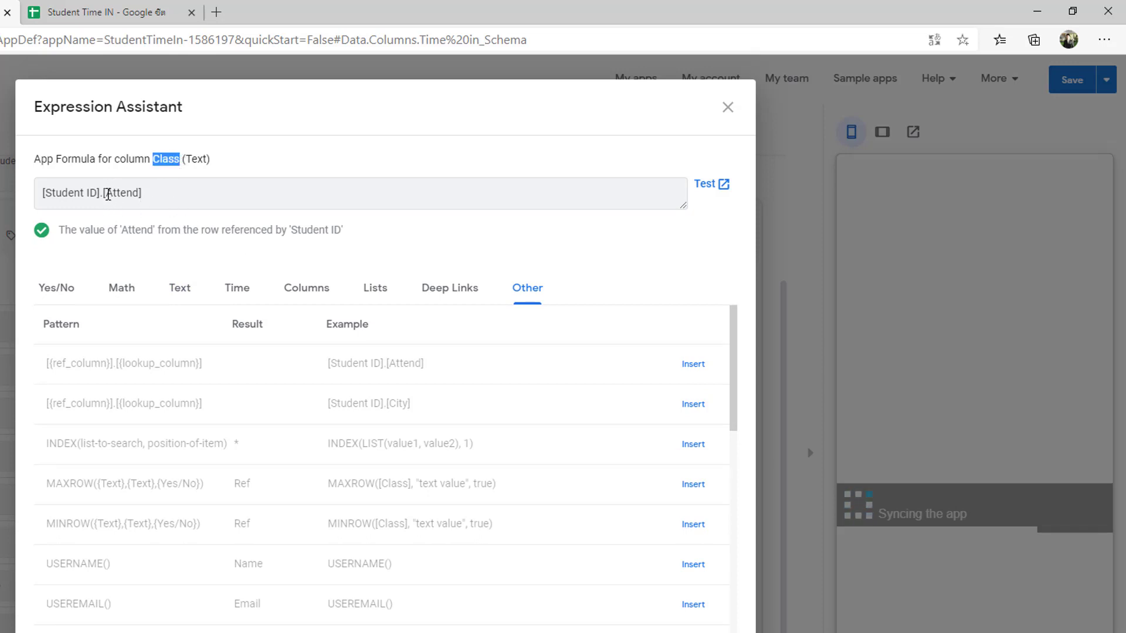
{"action": "left_click_drag", "start_coordinate": [108, 195], "coordinate": [129, 195]}
{"action": "key", "text": "ctrl+v"}
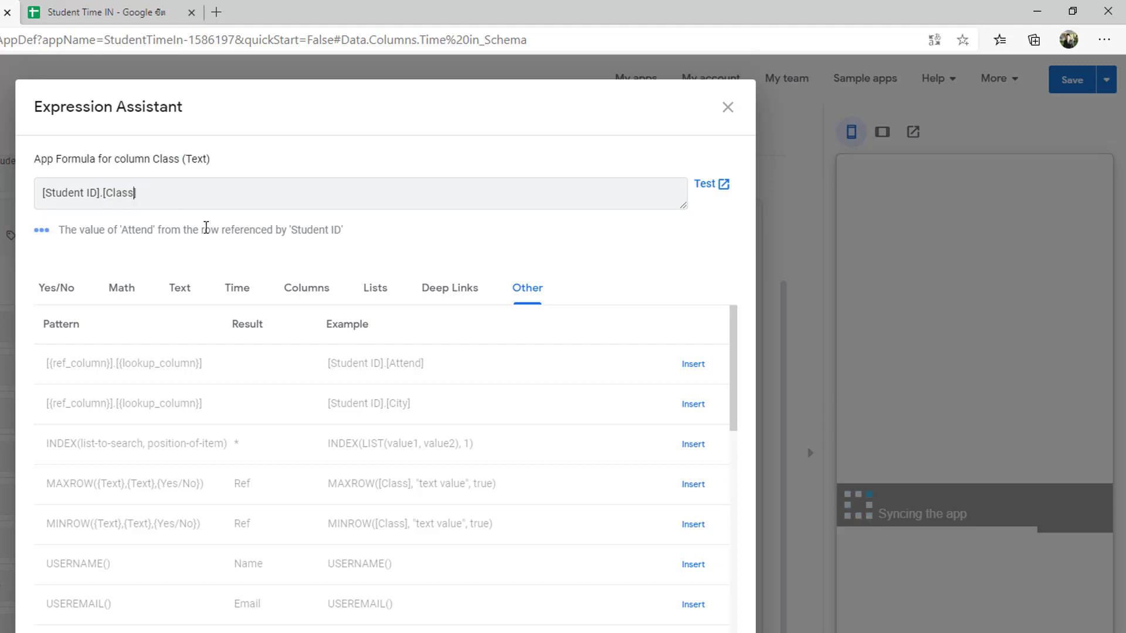
{"action": "key", "text": "Return"}
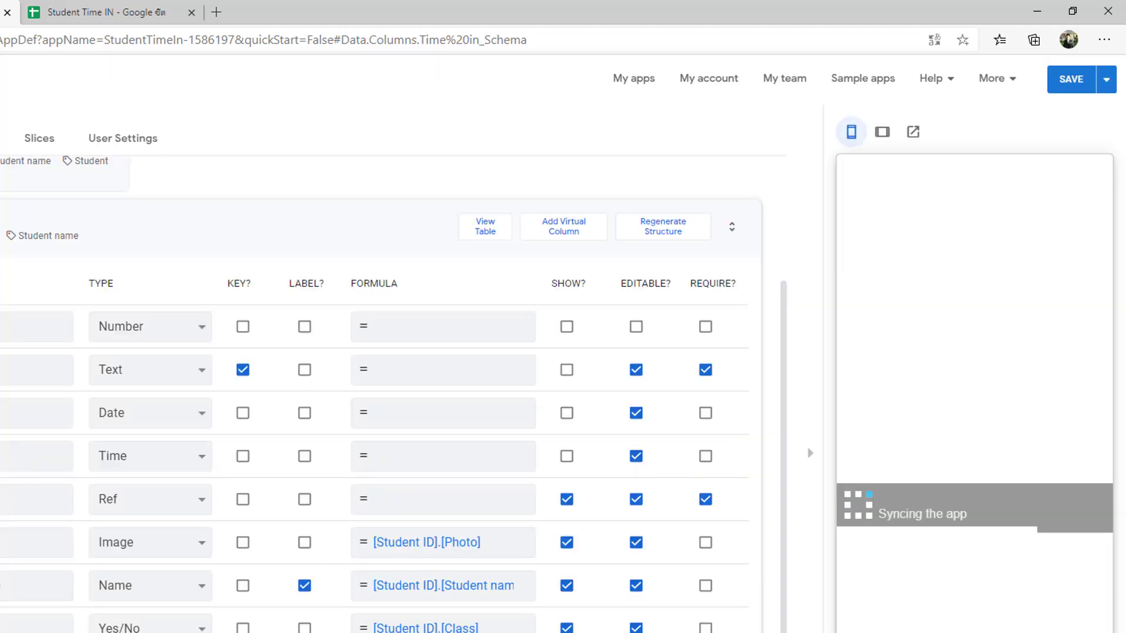
- Set the Phone column's formula to [Student ID].[Phone] and save the app
{"action": "left_click", "coordinate": [410, 491]}
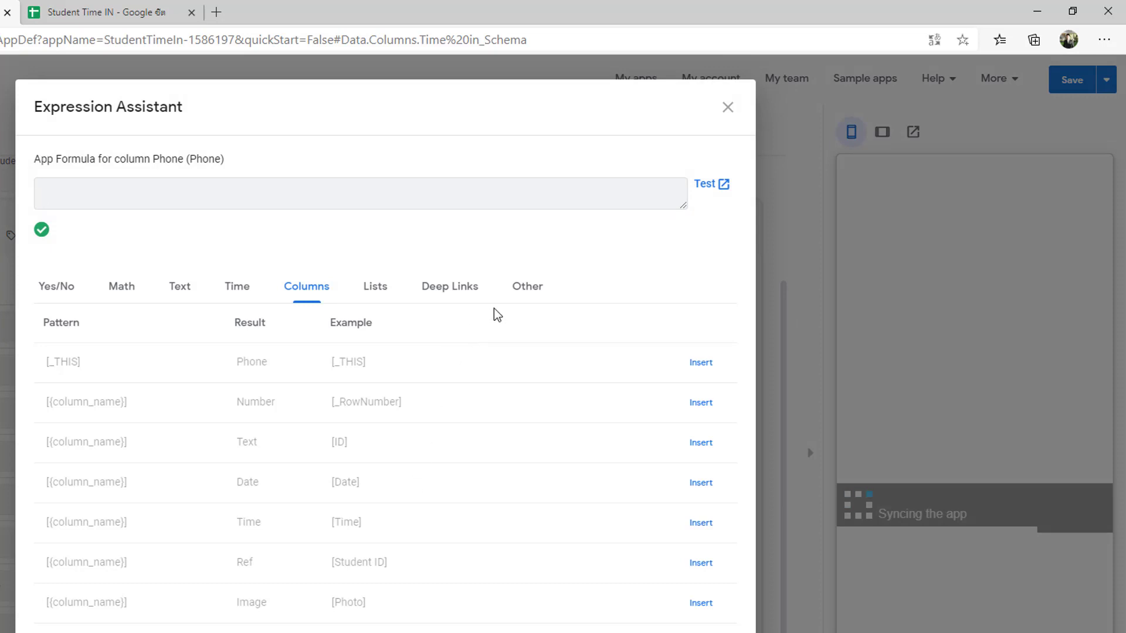
{"action": "left_click", "coordinate": [530, 287]}
{"action": "left_click", "coordinate": [696, 367]}
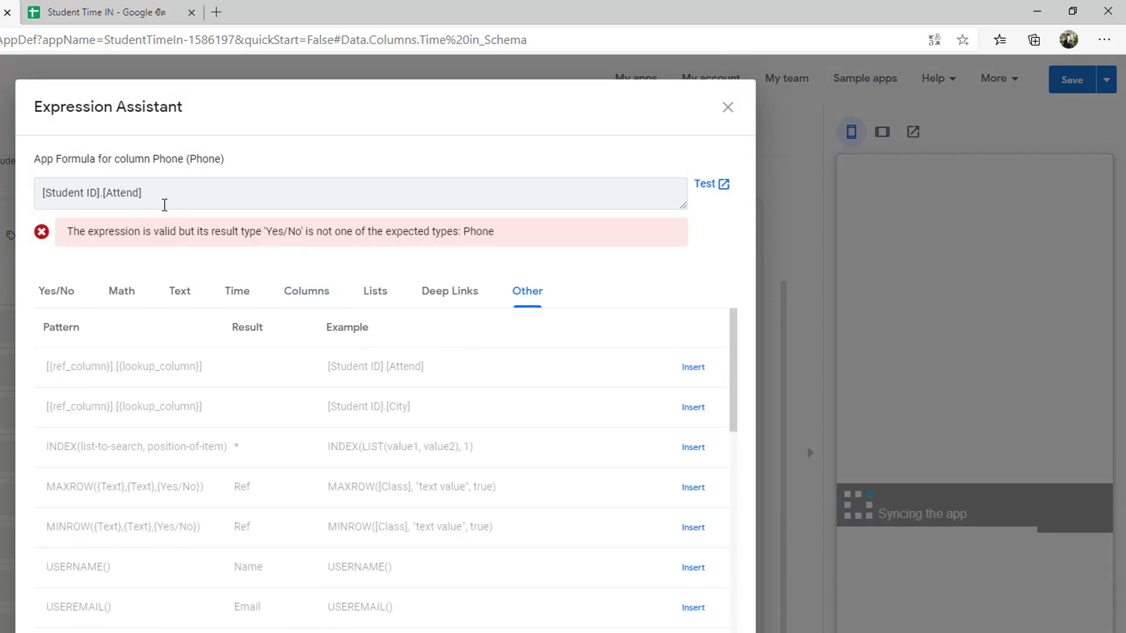
{"action": "left_click_drag", "start_coordinate": [152, 159], "coordinate": [181, 156]}
{"action": "left_click", "coordinate": [180, 172]}
{"action": "left_click_drag", "start_coordinate": [154, 157], "coordinate": [186, 158]}
{"action": "key", "text": "ctrl+c"}
{"action": "left_click_drag", "start_coordinate": [107, 193], "coordinate": [140, 193]}
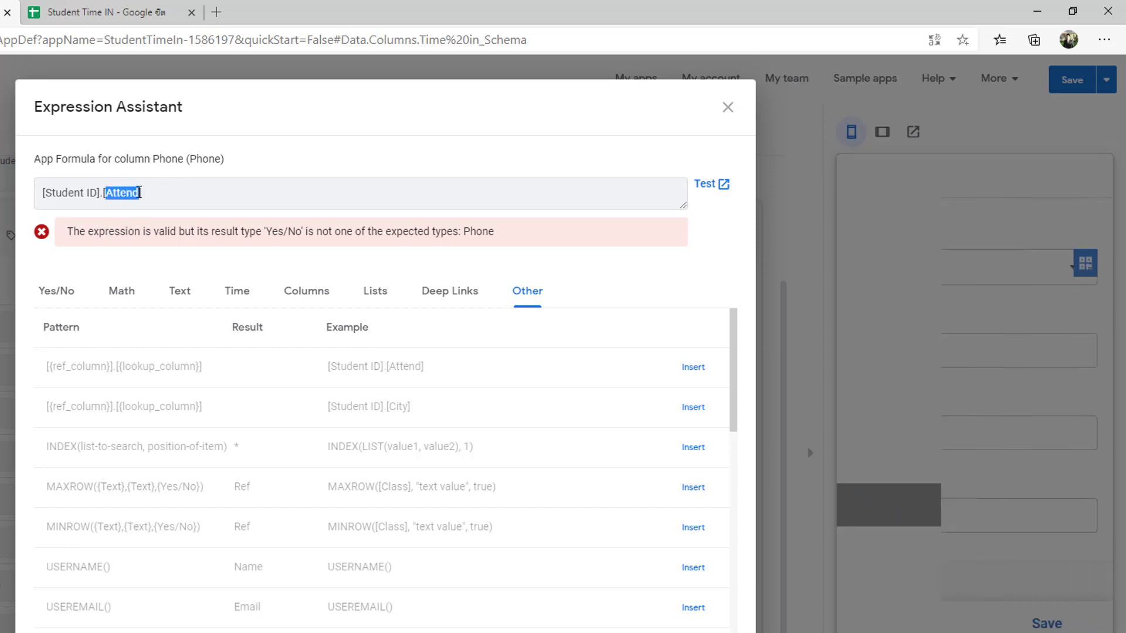
{"action": "key", "text": "ctrl+v"}
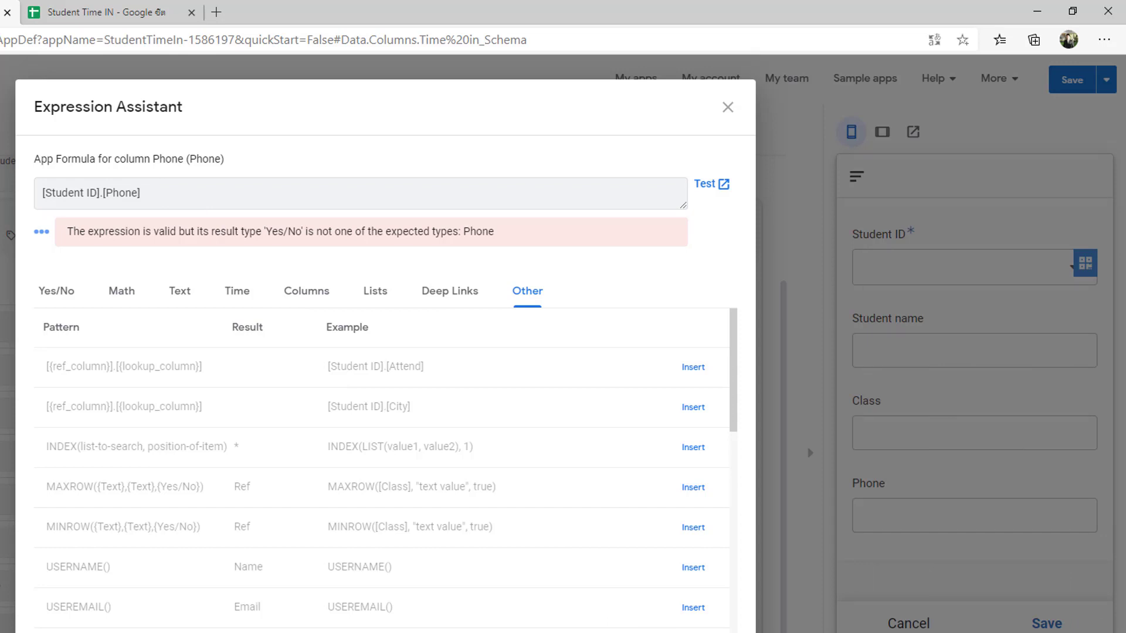
{"action": "left_click", "coordinate": [722, 628]}
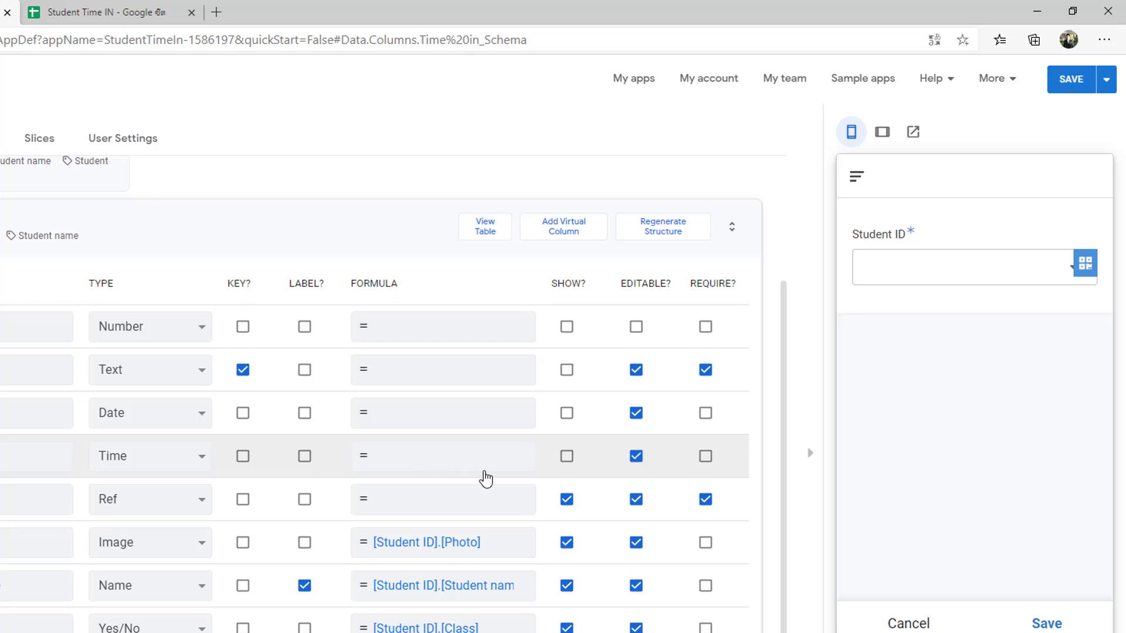
{"action": "left_click", "coordinate": [1072, 79]}
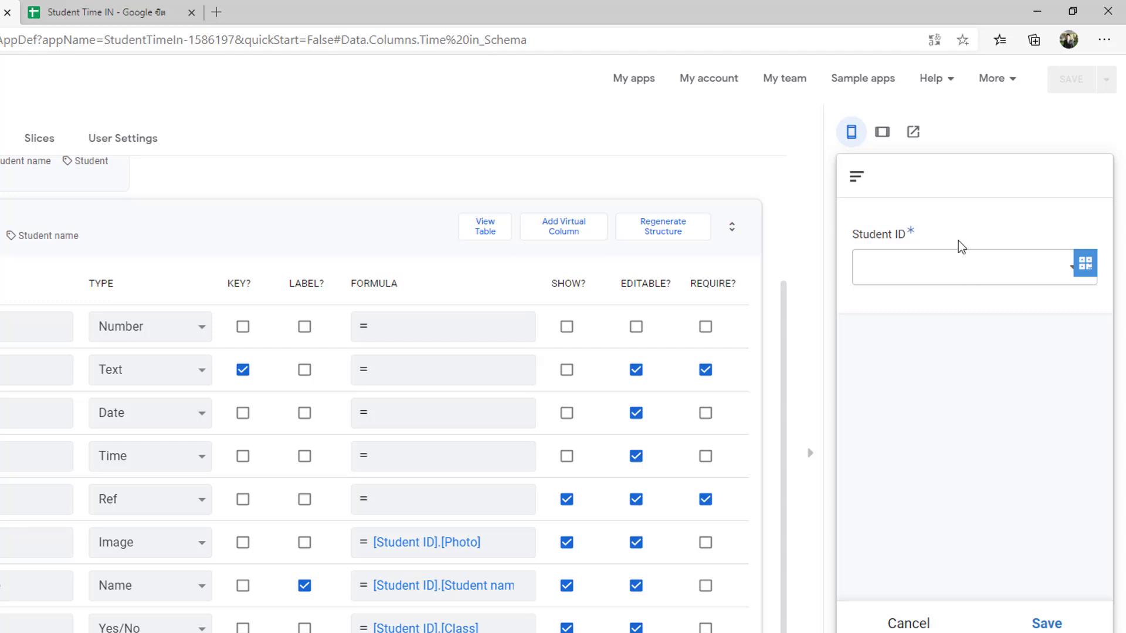
- In the Scanner form preview, choose the first student ID, check the filled-in details and save the attendance entry
{"action": "left_click", "coordinate": [912, 271]}
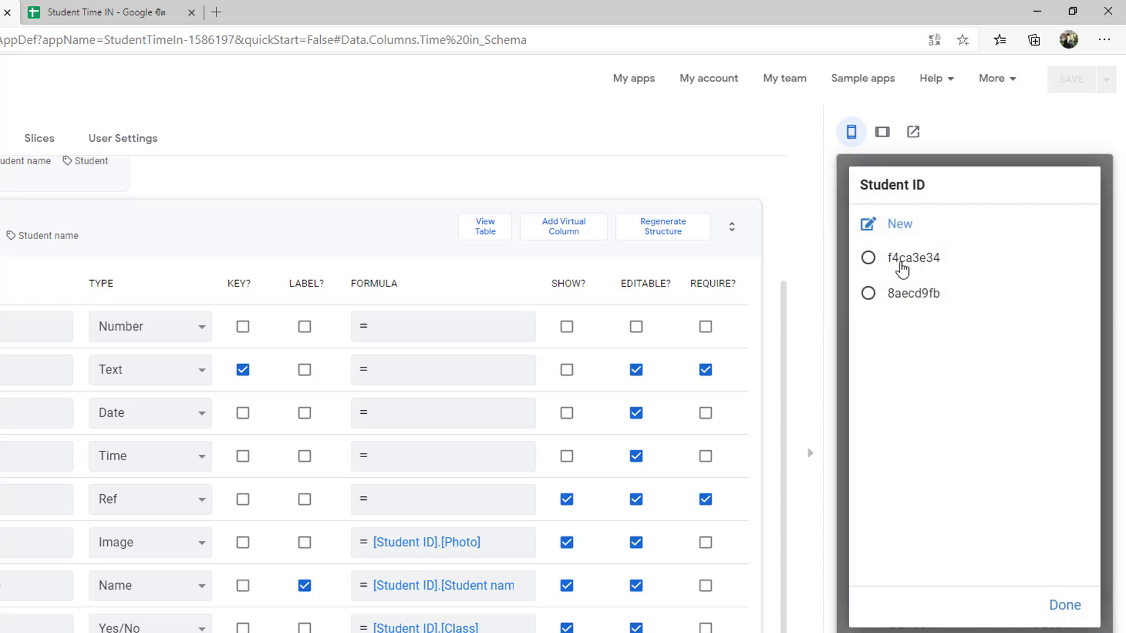
{"action": "left_click", "coordinate": [902, 270]}
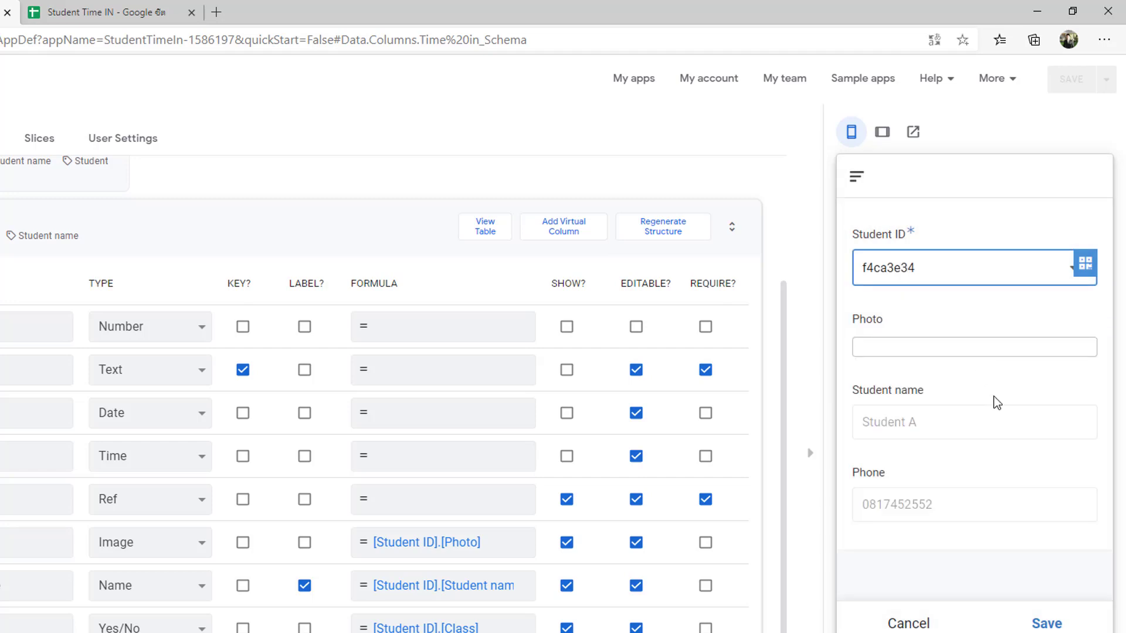
{"action": "scroll", "coordinate": [895, 325], "scroll_direction": "down", "scroll_amount": 4}
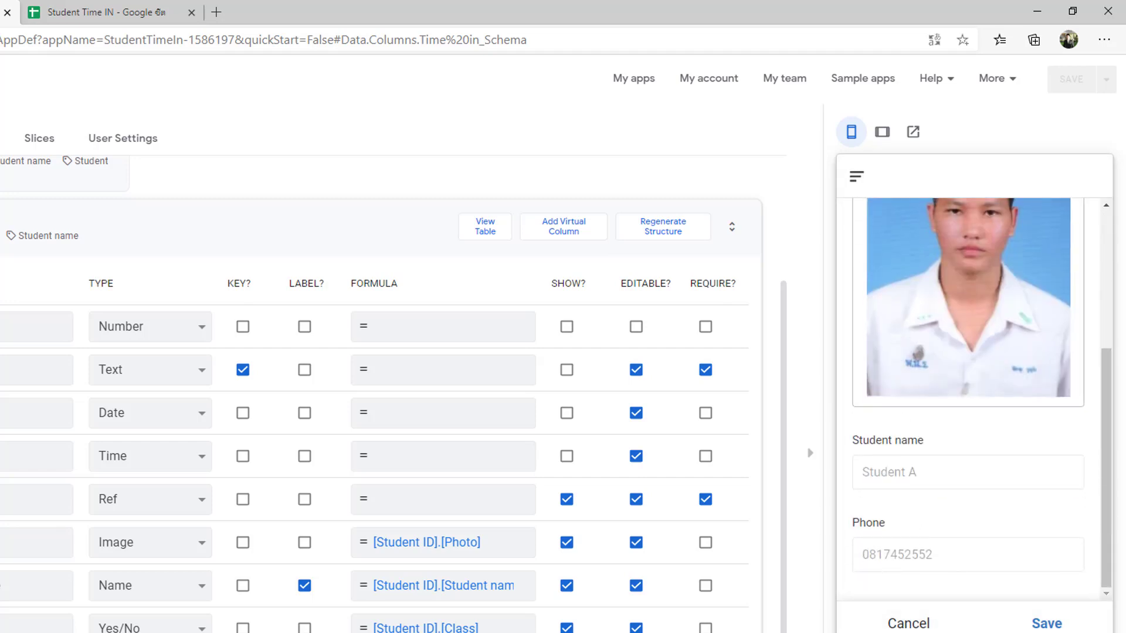
{"action": "left_click", "coordinate": [1059, 628]}
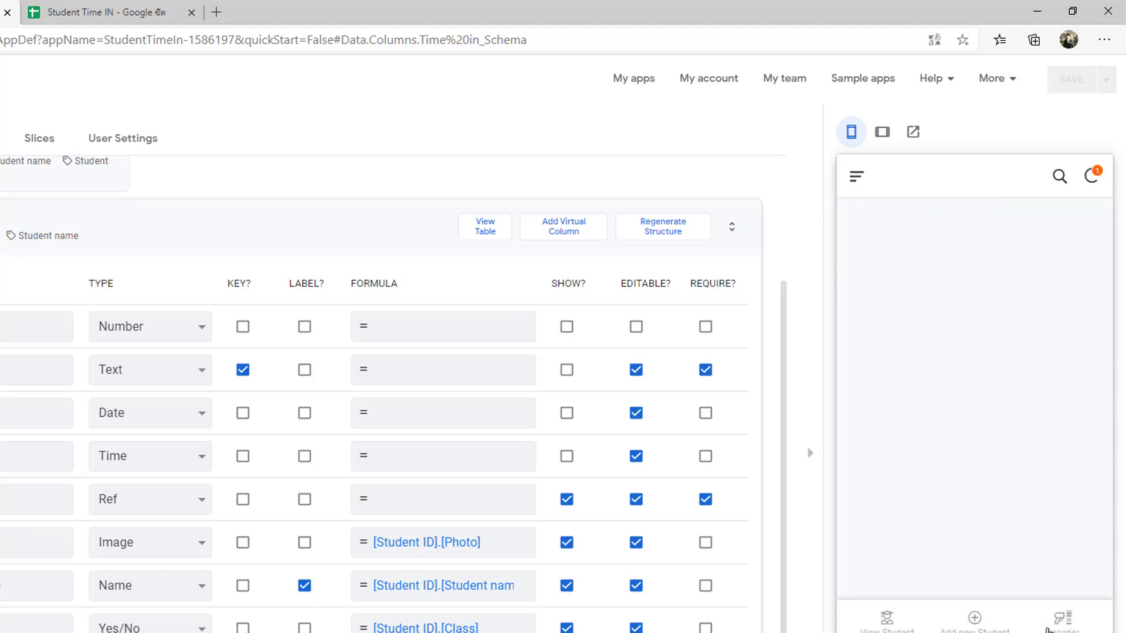
- Switch to the Student Time IN spreadsheet in Google Sheets and check the Class column in the Time in and DATA1 sheets
{"action": "left_click", "coordinate": [128, 15]}
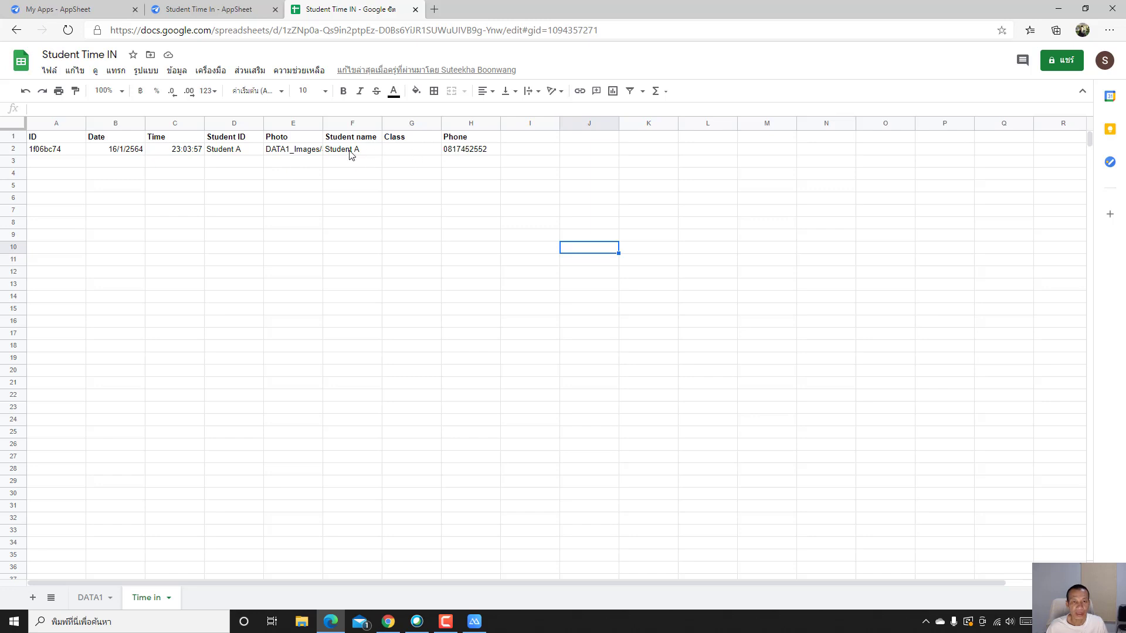
{"action": "left_click", "coordinate": [410, 151]}
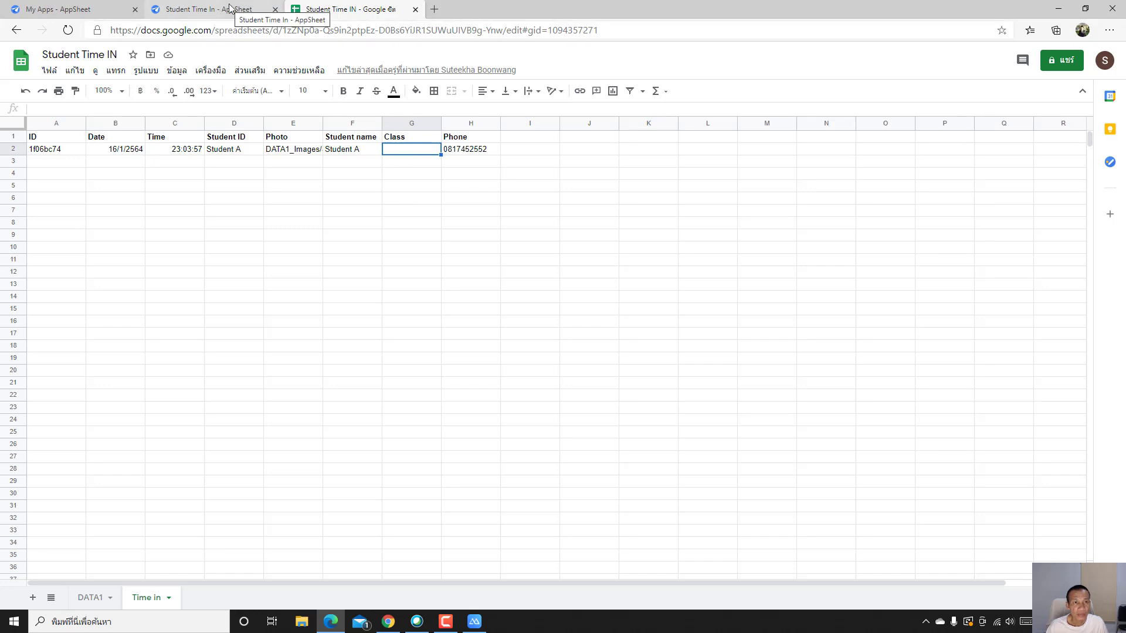
{"action": "left_click", "coordinate": [95, 599]}
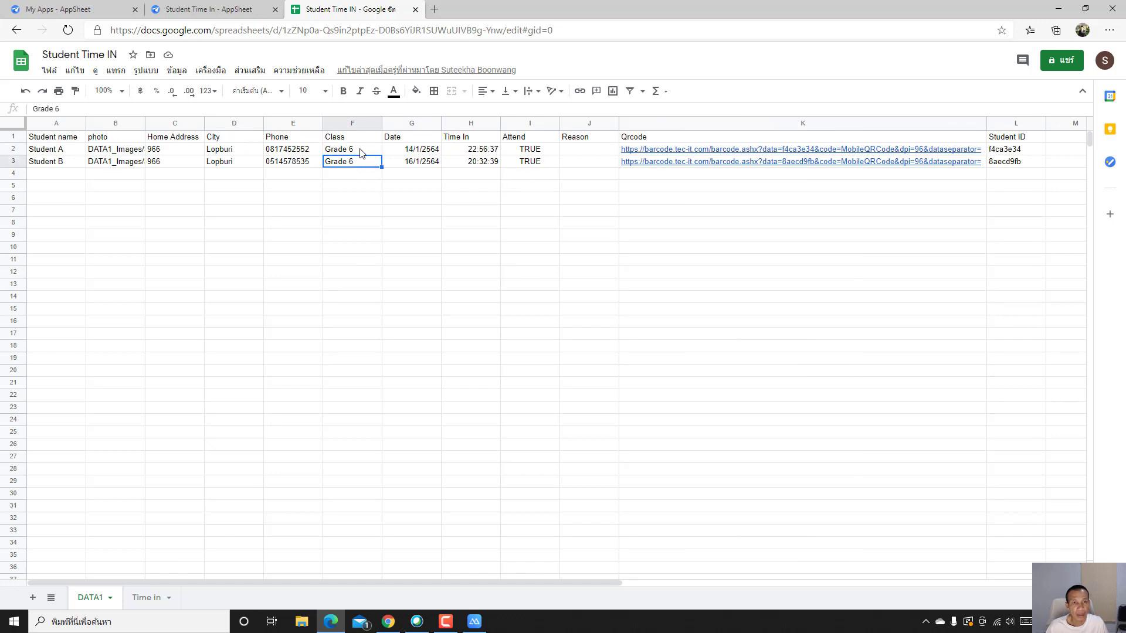
- Switch back to the AppSheet editor and set the Class column's type in the Time in table to Text
{"action": "left_click", "coordinate": [205, 4]}
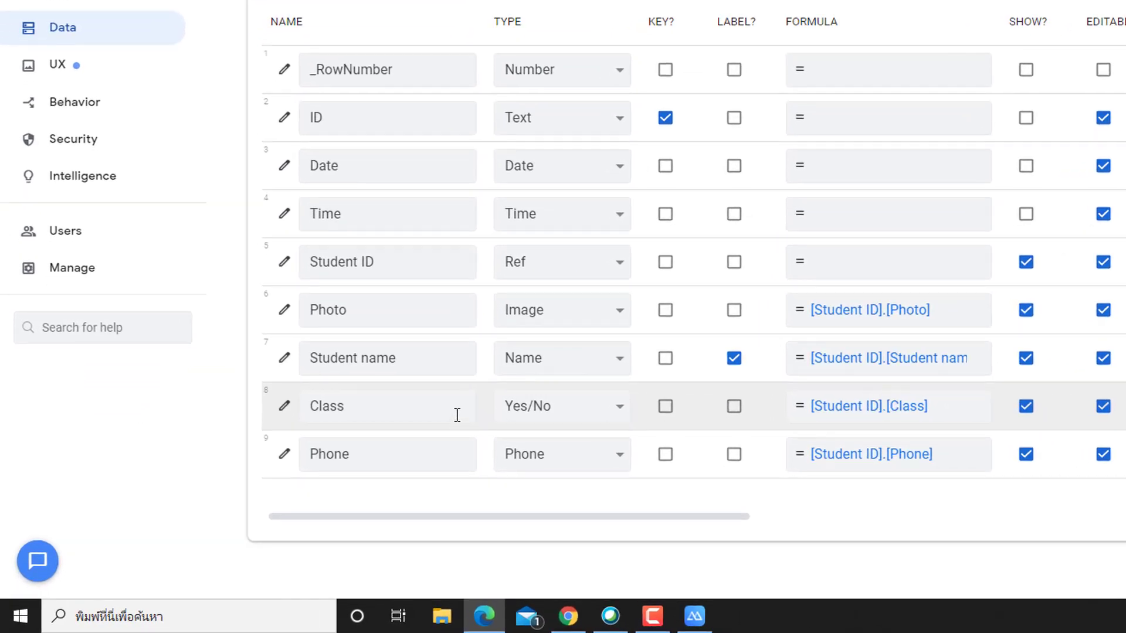
{"action": "left_click", "coordinate": [599, 404]}
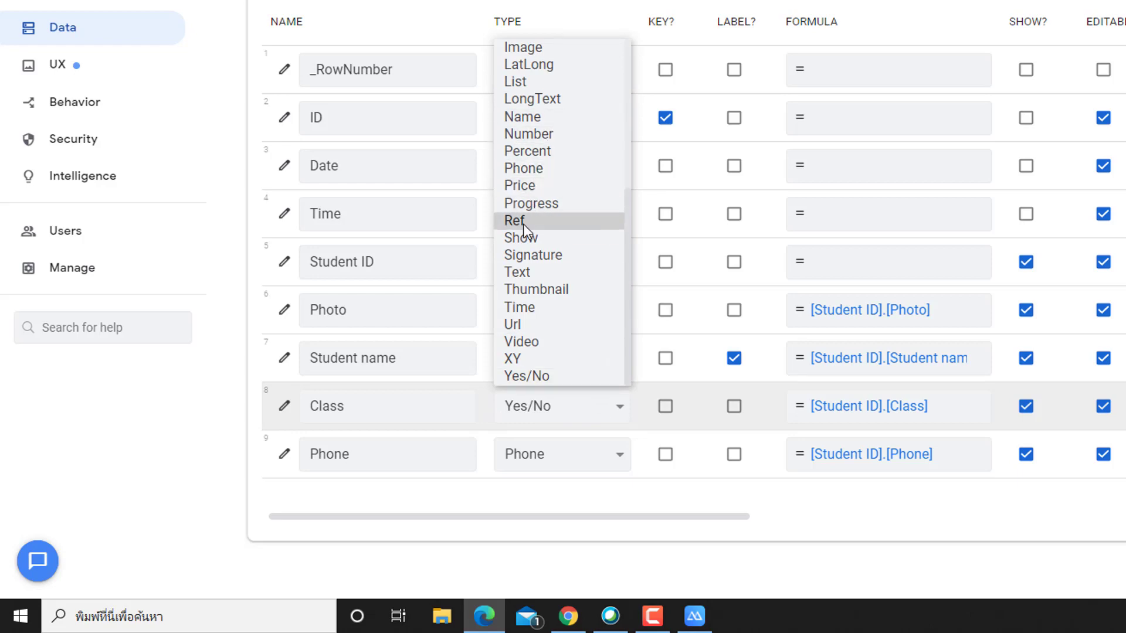
{"action": "left_click", "coordinate": [541, 276]}
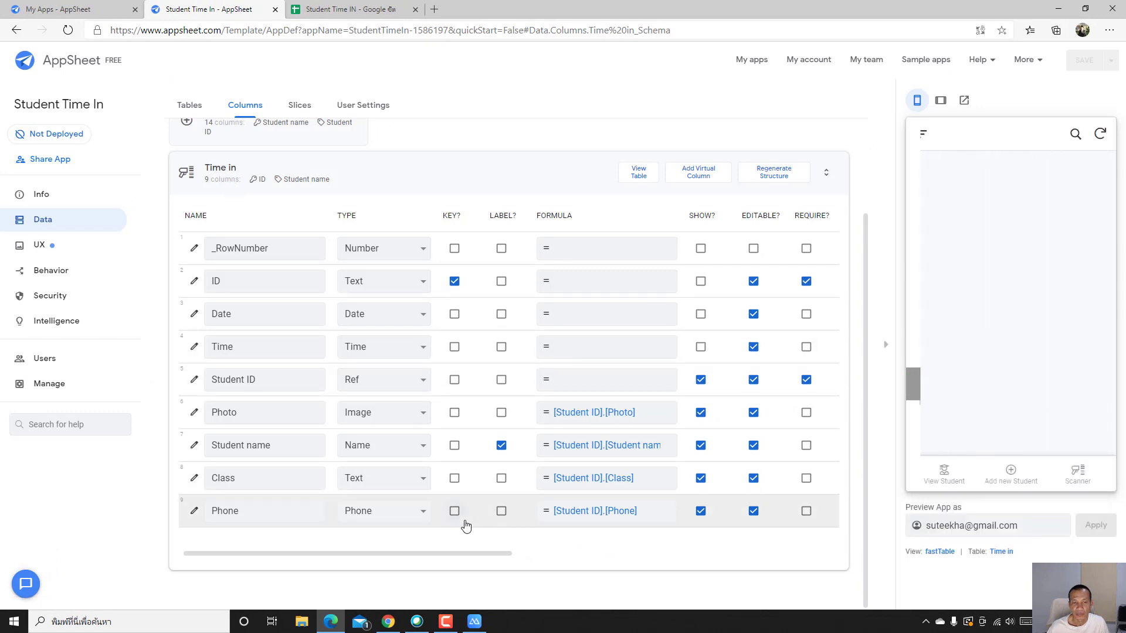
{"action": "left_click", "coordinate": [415, 176]}
- In the Scanner form preview, choose Student A's ID again, check the filled-in class and save the attendance entry
{"action": "left_click", "coordinate": [1078, 480]}
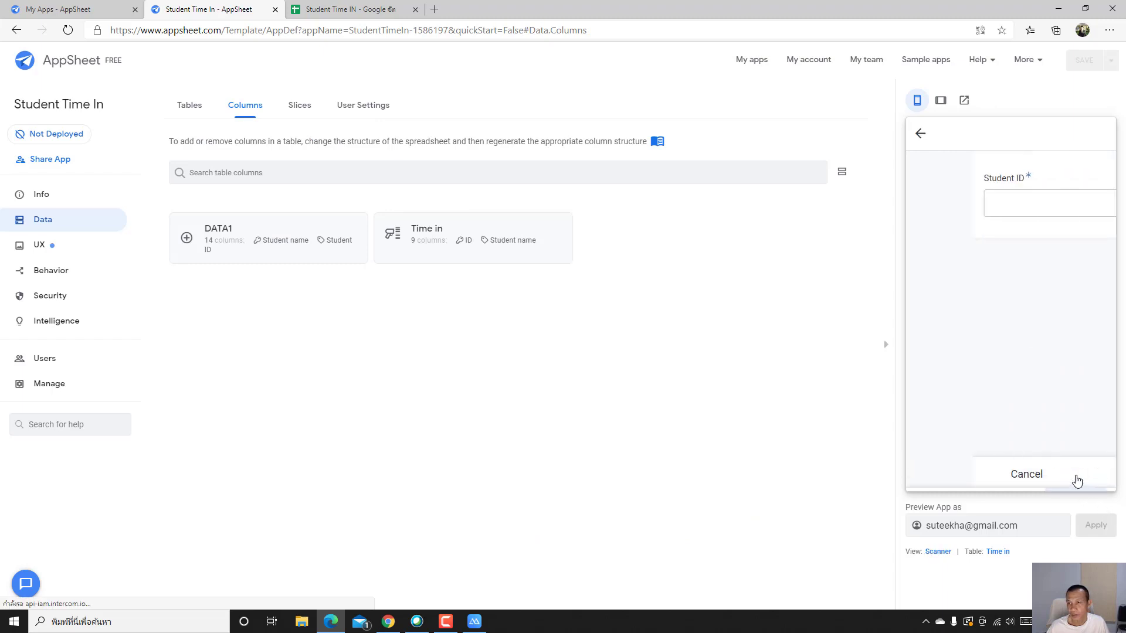
{"action": "left_click", "coordinate": [1005, 212]}
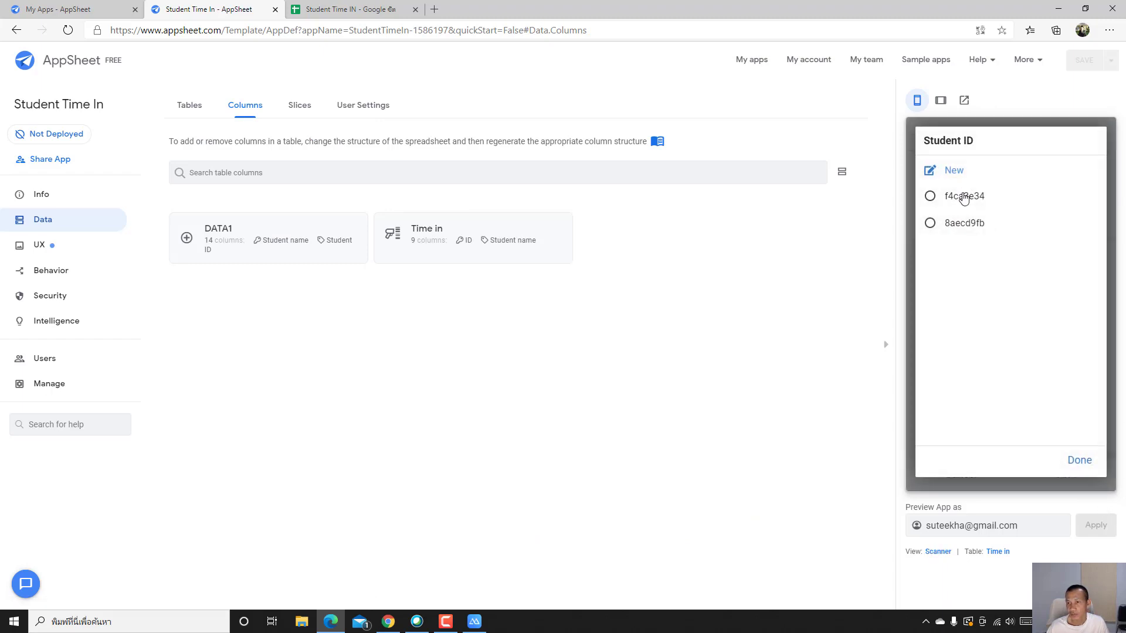
{"action": "left_click", "coordinate": [963, 196]}
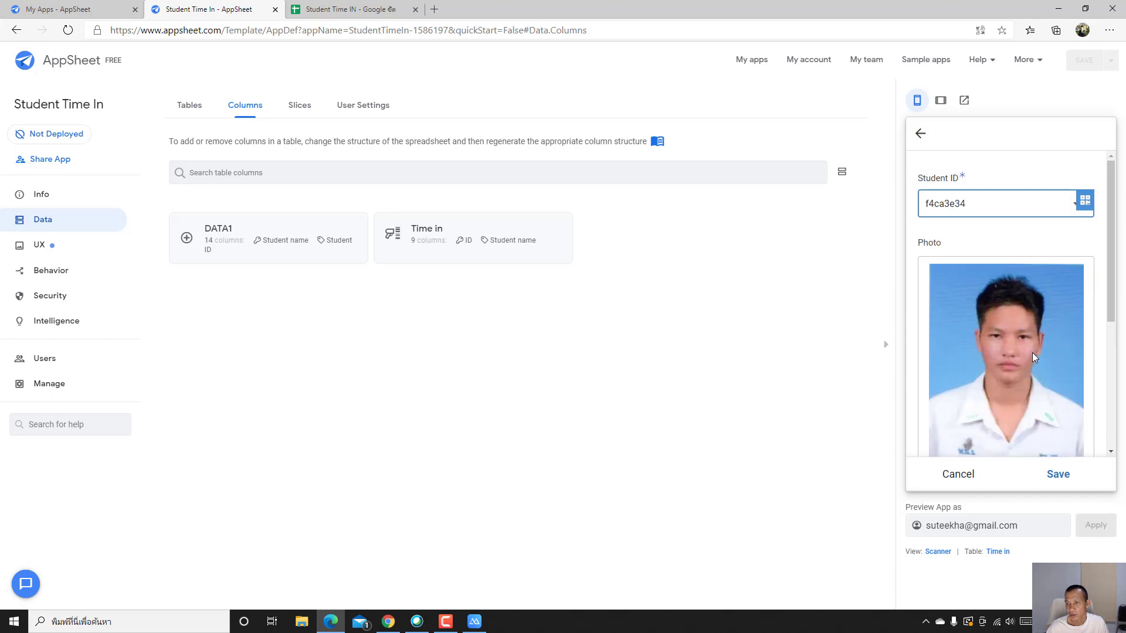
{"action": "scroll", "coordinate": [1032, 358], "scroll_direction": "down", "scroll_amount": 4}
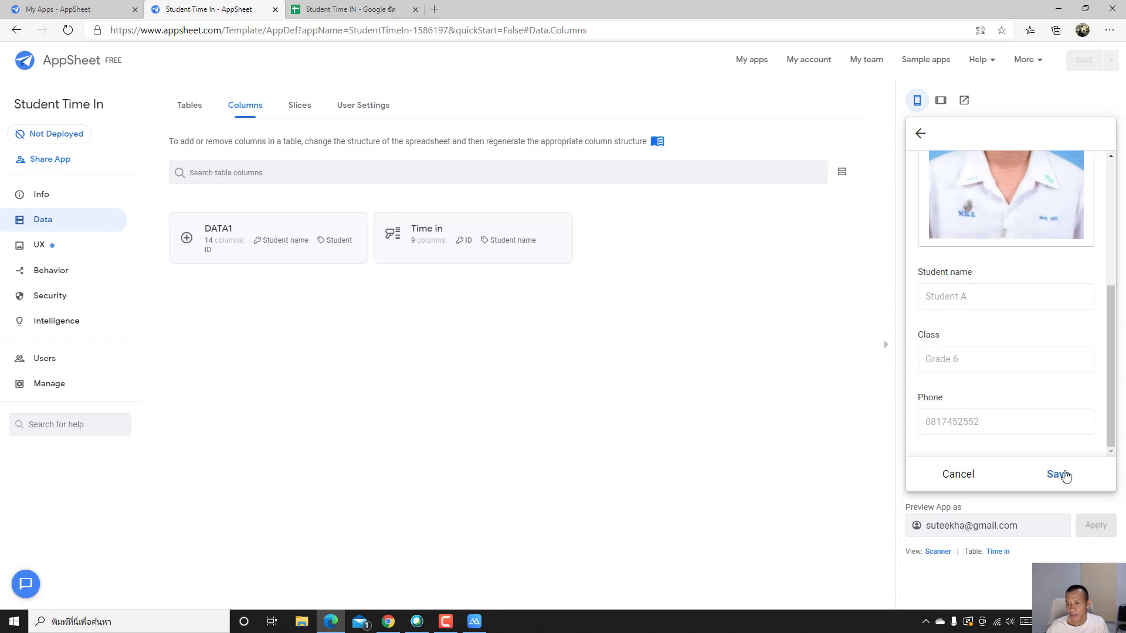
{"action": "left_click", "coordinate": [1058, 475]}
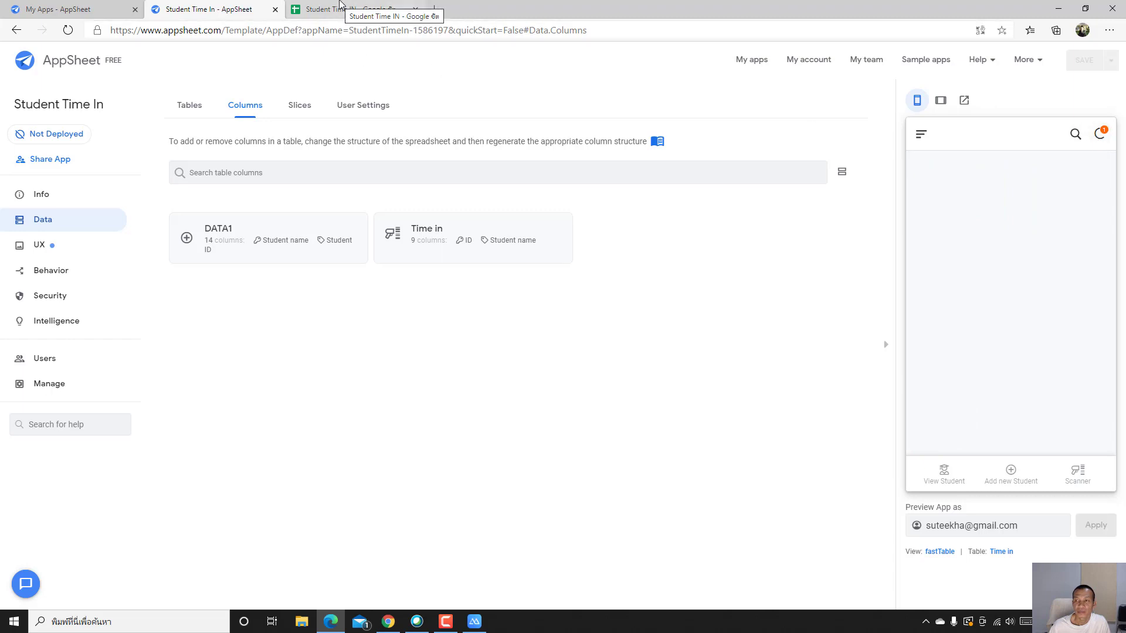
- Switch to the Student Time IN spreadsheet in Google Sheets and check the Class column of the Time in sheet
{"action": "left_click", "coordinate": [340, 7]}
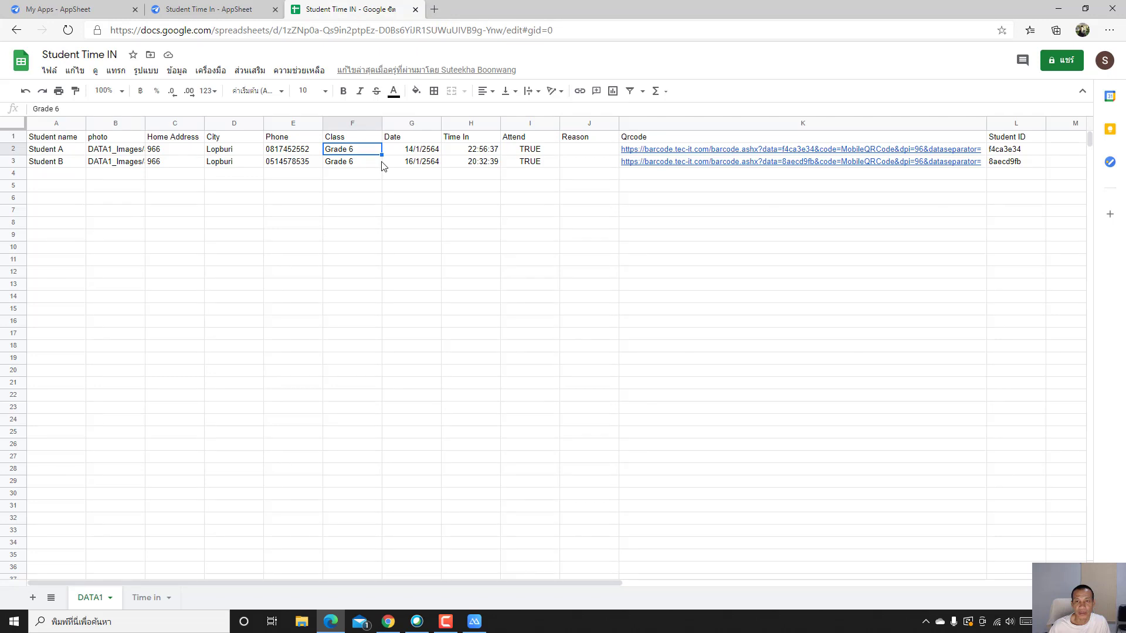
{"action": "left_click", "coordinate": [150, 598]}
{"action": "left_click", "coordinate": [413, 202]}
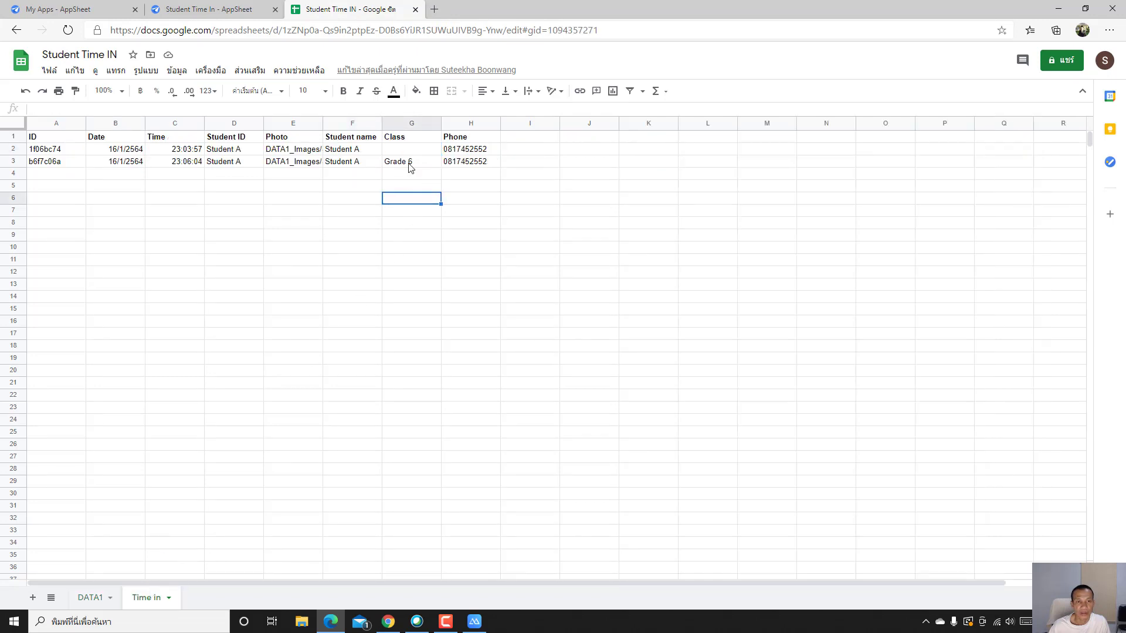
- Delete the attendance row with the empty Class cell from the Time in sheet
{"action": "left_click", "coordinate": [12, 149]}
{"action": "right_click", "coordinate": [13, 150]}
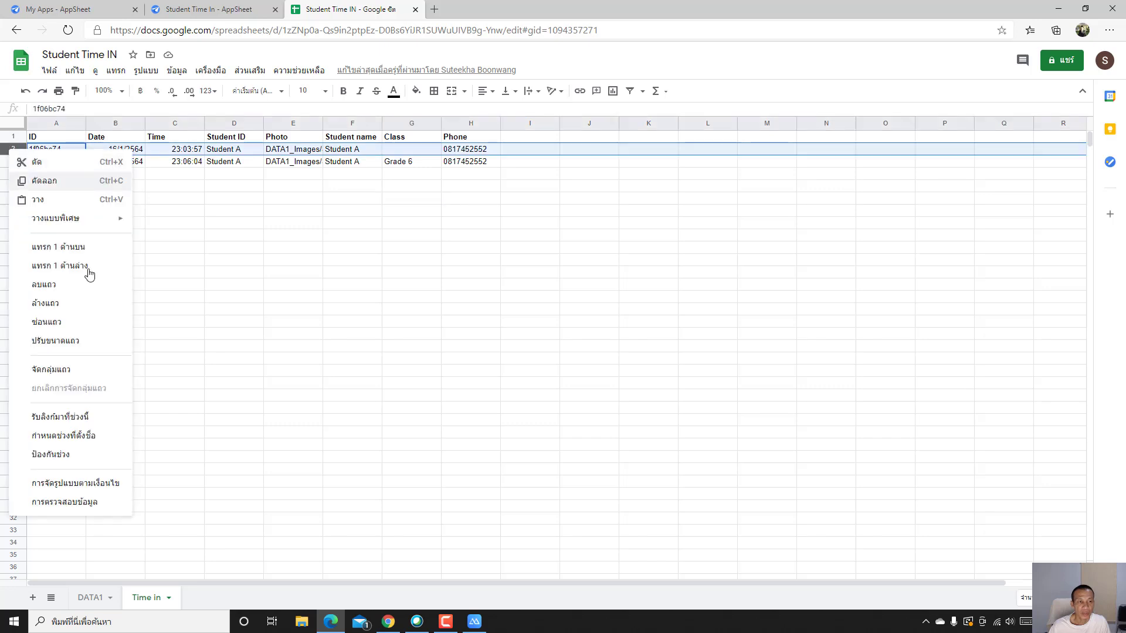
{"action": "left_click", "coordinate": [45, 286]}
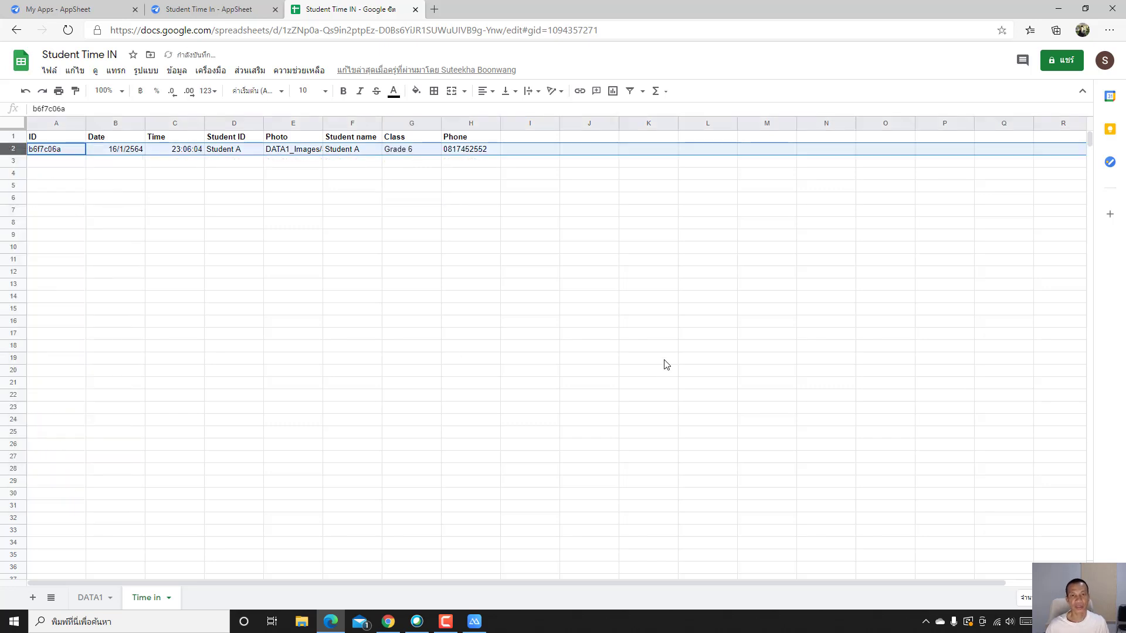
{"action": "left_click", "coordinate": [665, 361]}
- Return to AppSheet, choose the second student ID in the Scanner form preview, check the filled-in details and save the entry
{"action": "left_click", "coordinate": [211, 9]}
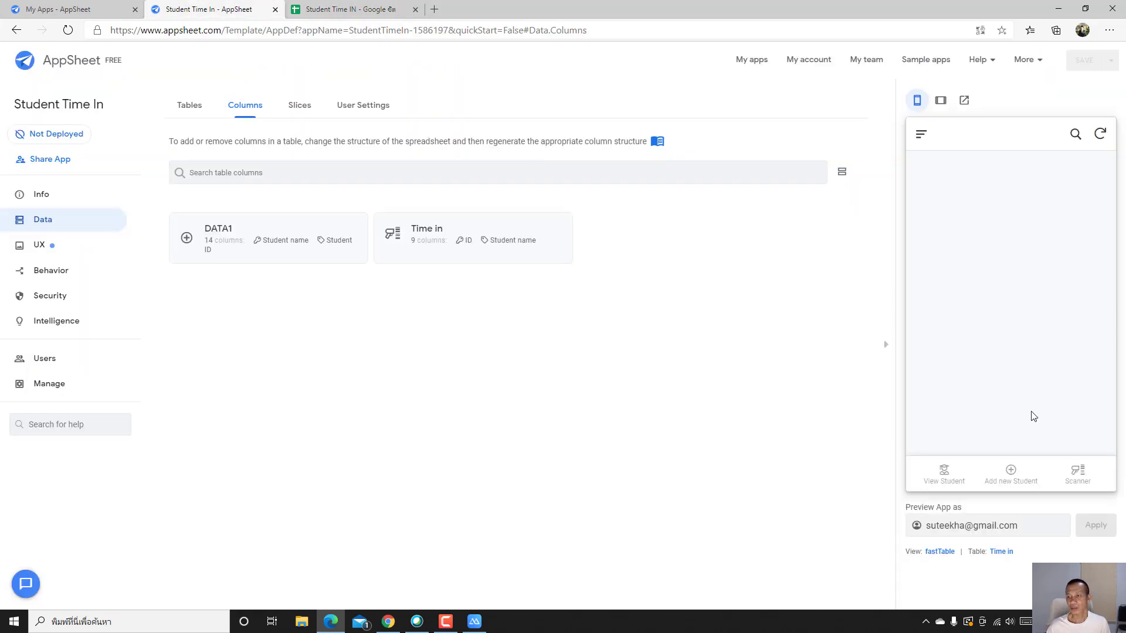
{"action": "left_click", "coordinate": [1079, 473]}
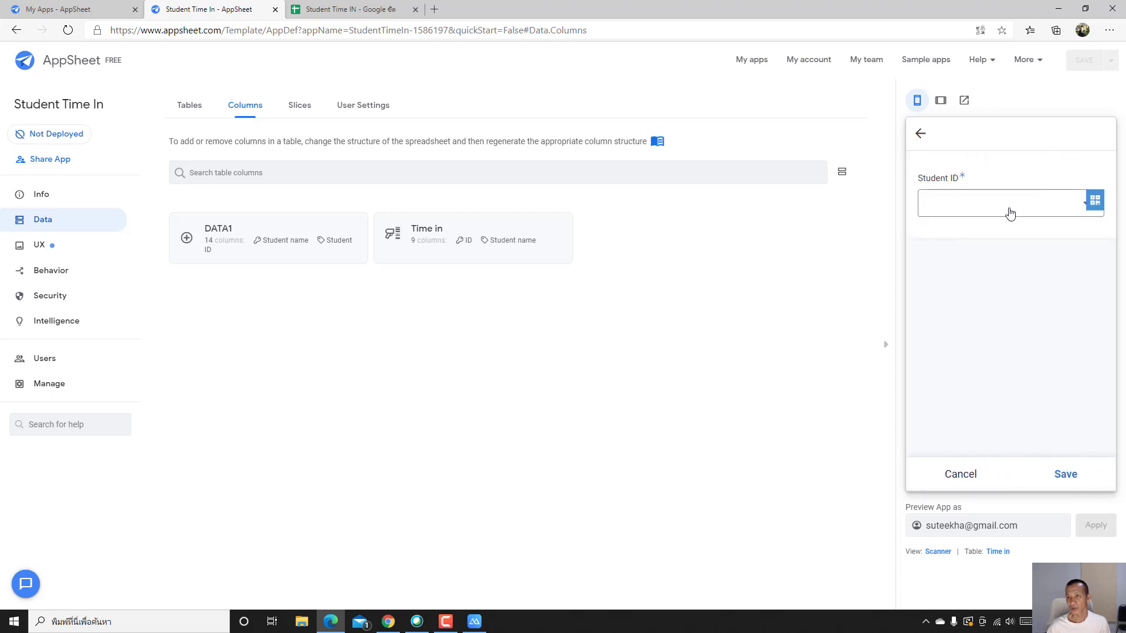
{"action": "left_click", "coordinate": [1009, 211]}
{"action": "left_click", "coordinate": [971, 227]}
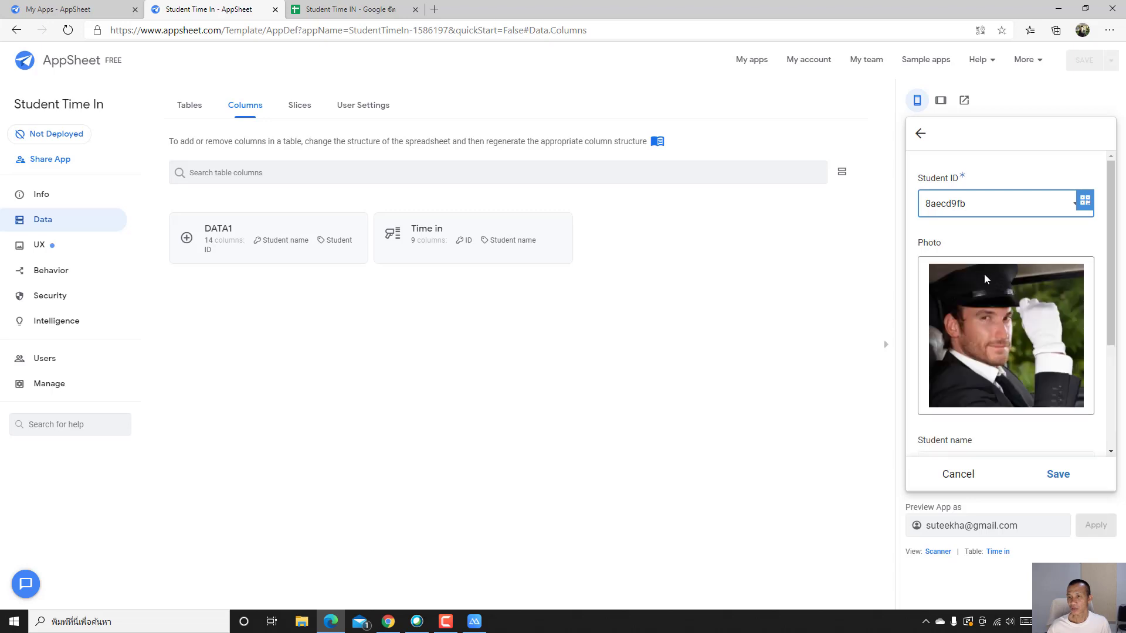
{"action": "scroll", "coordinate": [978, 278], "scroll_direction": "down", "scroll_amount": 3}
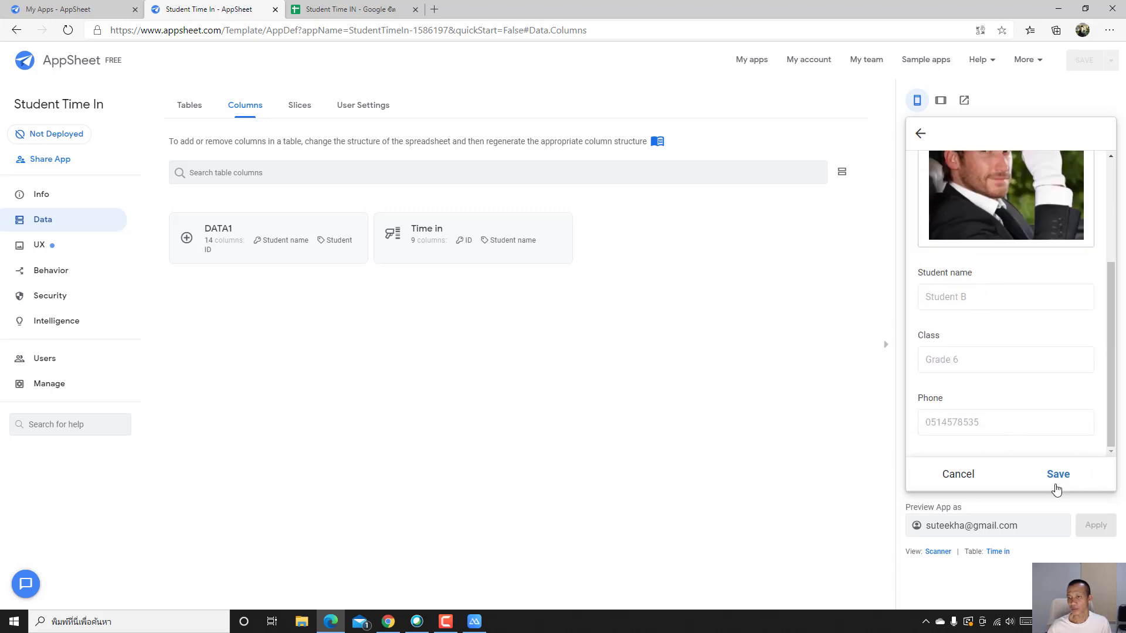
{"action": "left_click", "coordinate": [1059, 478]}
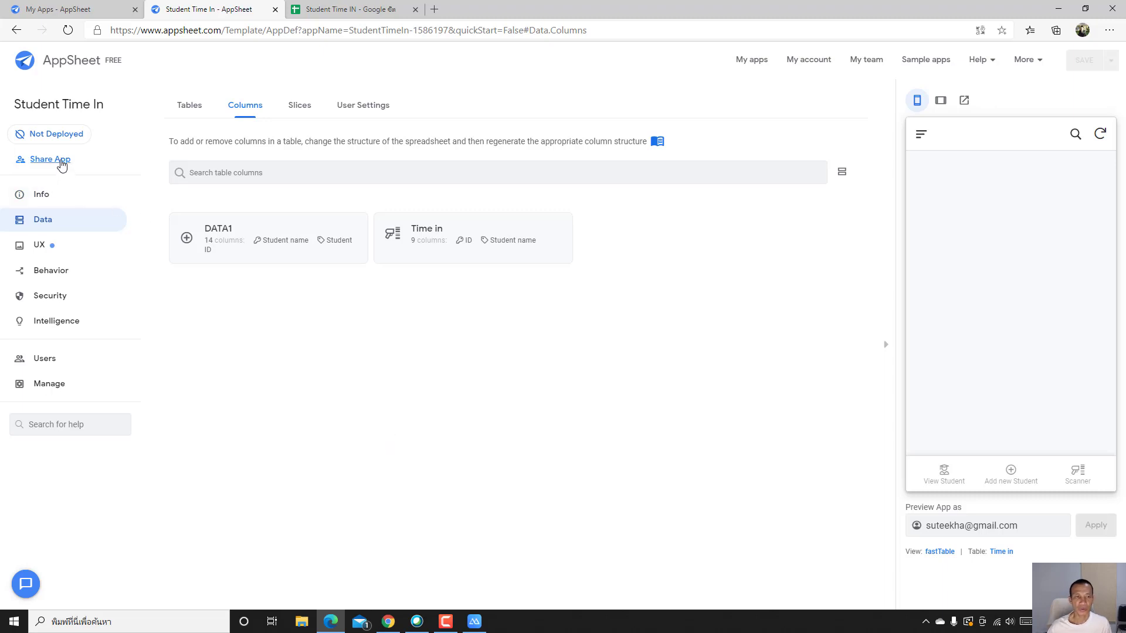
- Open the app's sharing settings, review the user e-mail and invited user entries, and minimize the browser
{"action": "left_click", "coordinate": [50, 167]}
{"action": "scroll", "coordinate": [425, 341], "scroll_direction": "down", "scroll_amount": 1}
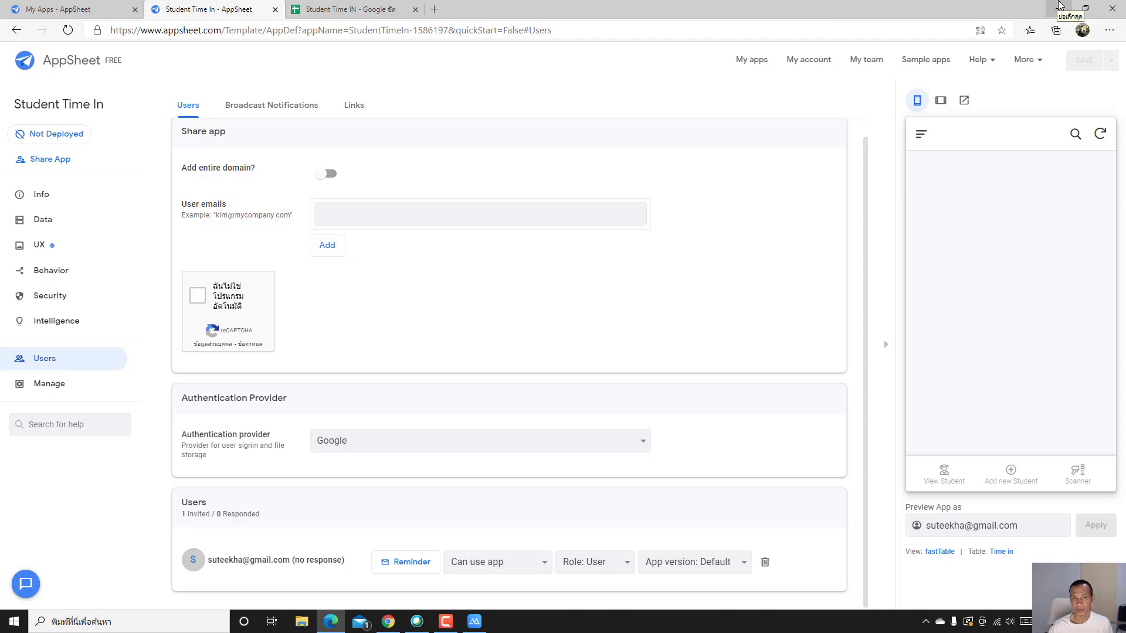
{"action": "left_click", "coordinate": [1060, 6]}
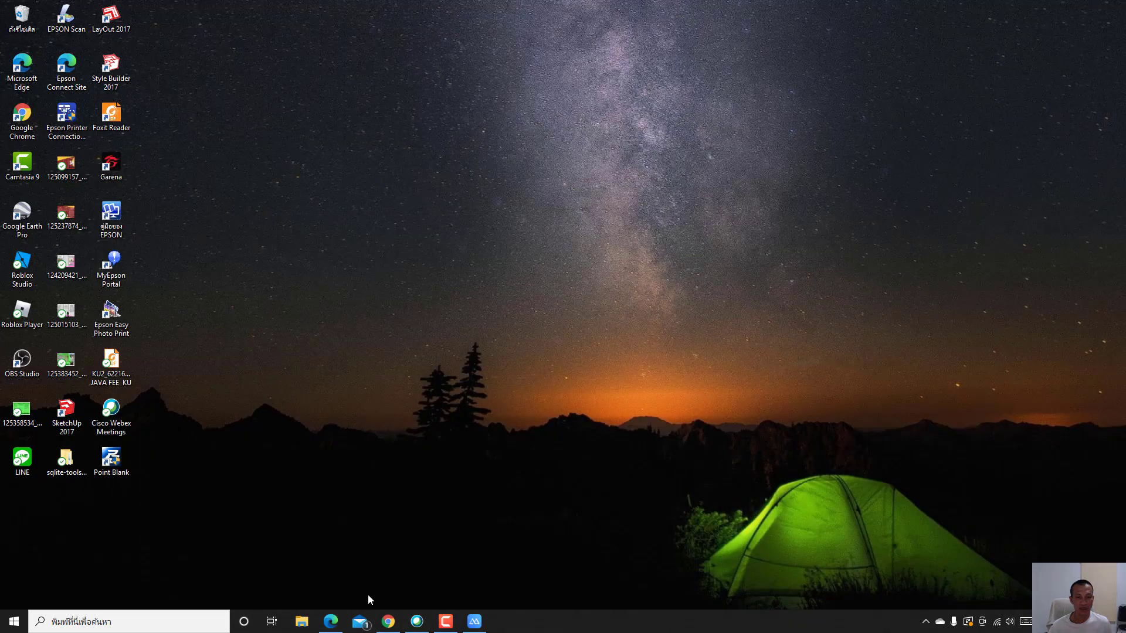
- Switch to ApowerMirror, open Student A's record in the mirrored app and bring its QR code into view
{"action": "left_click", "coordinate": [475, 626]}
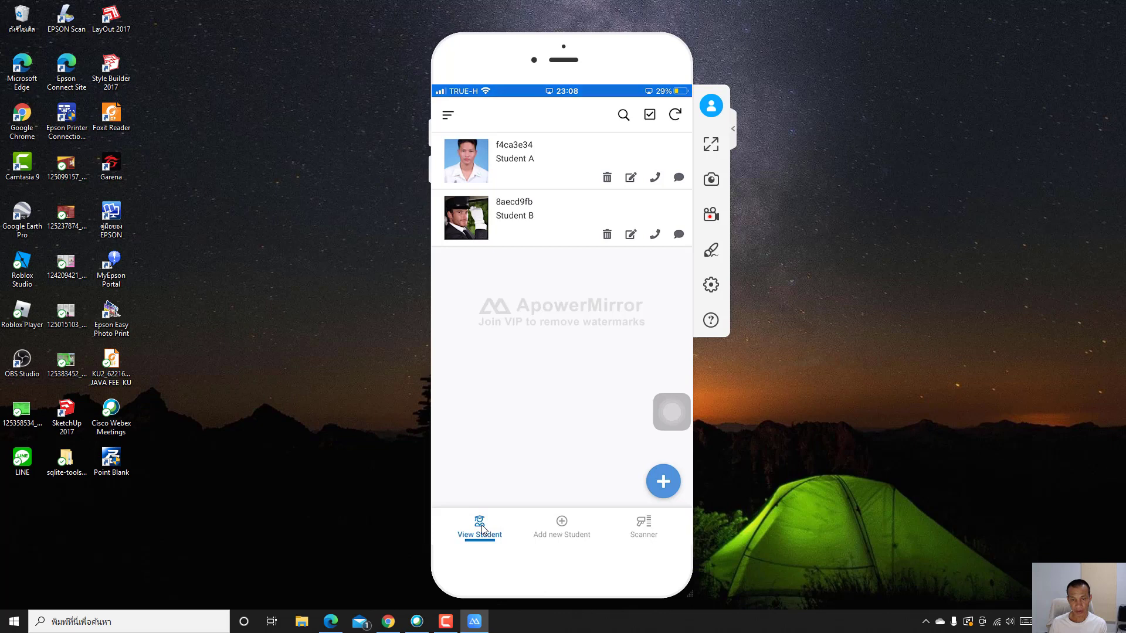
{"action": "left_click", "coordinate": [469, 165]}
{"action": "scroll", "coordinate": [469, 165], "scroll_direction": "down", "scroll_amount": 10}
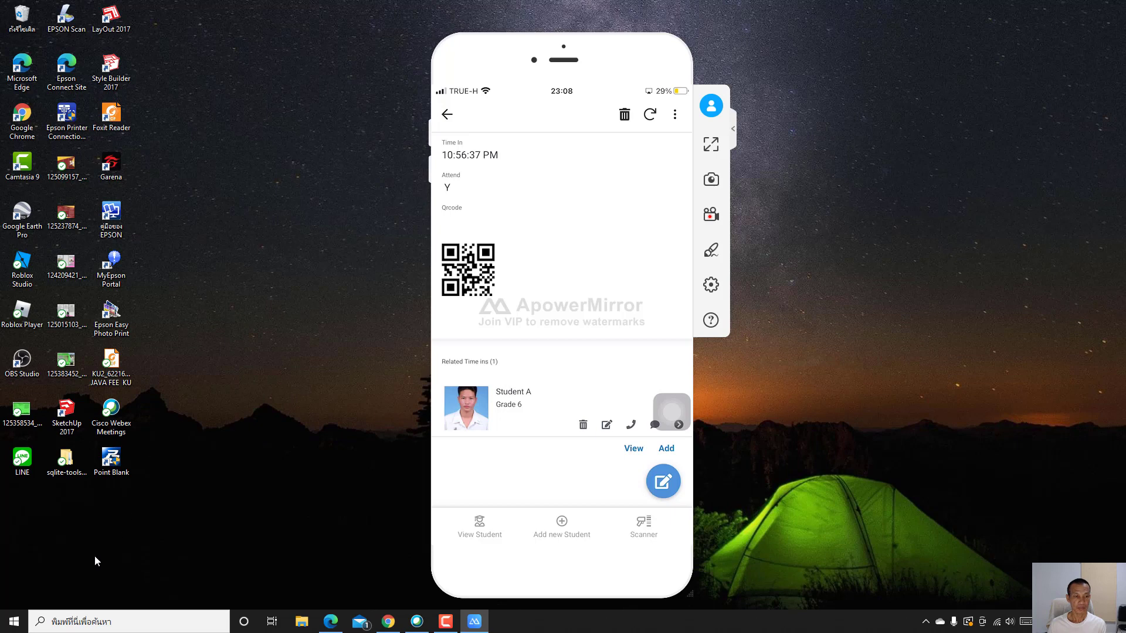
- Open Snip & Sketch and capture a rectangular snip of Student A's QR code
{"action": "left_click", "coordinate": [141, 623]}
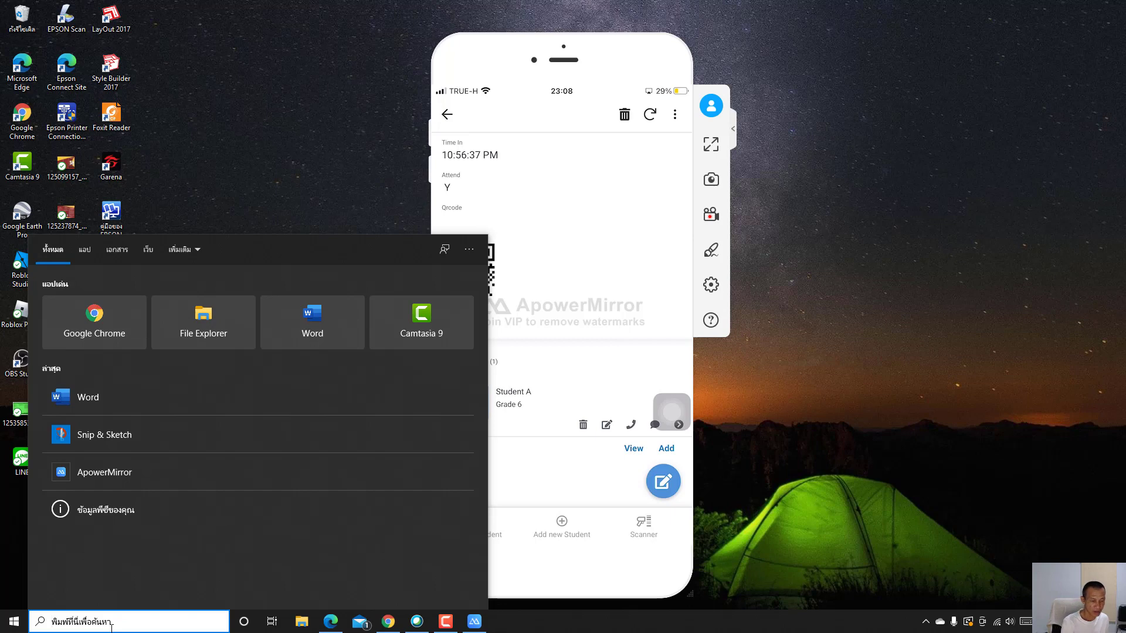
{"action": "type", "text": "s"}
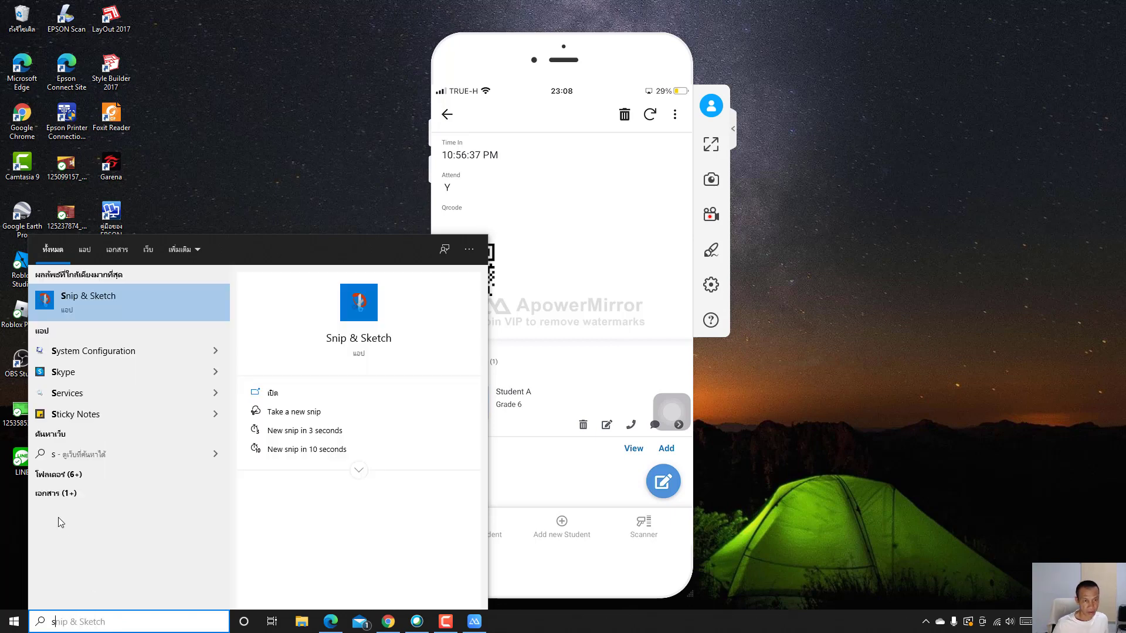
{"action": "left_click", "coordinate": [104, 312]}
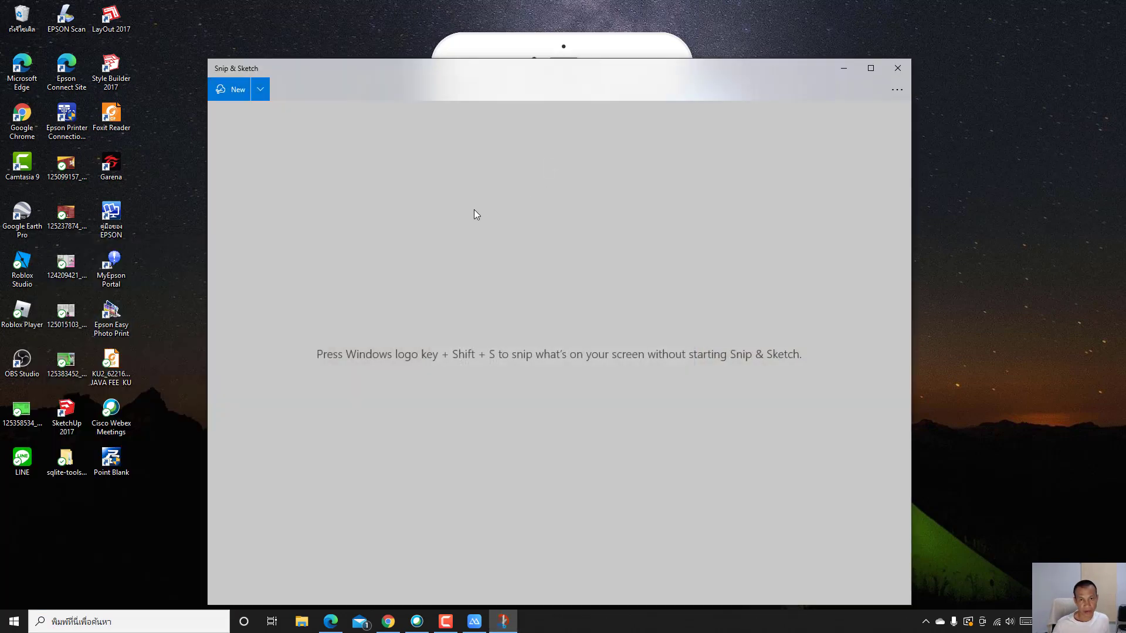
{"action": "left_click", "coordinate": [234, 93]}
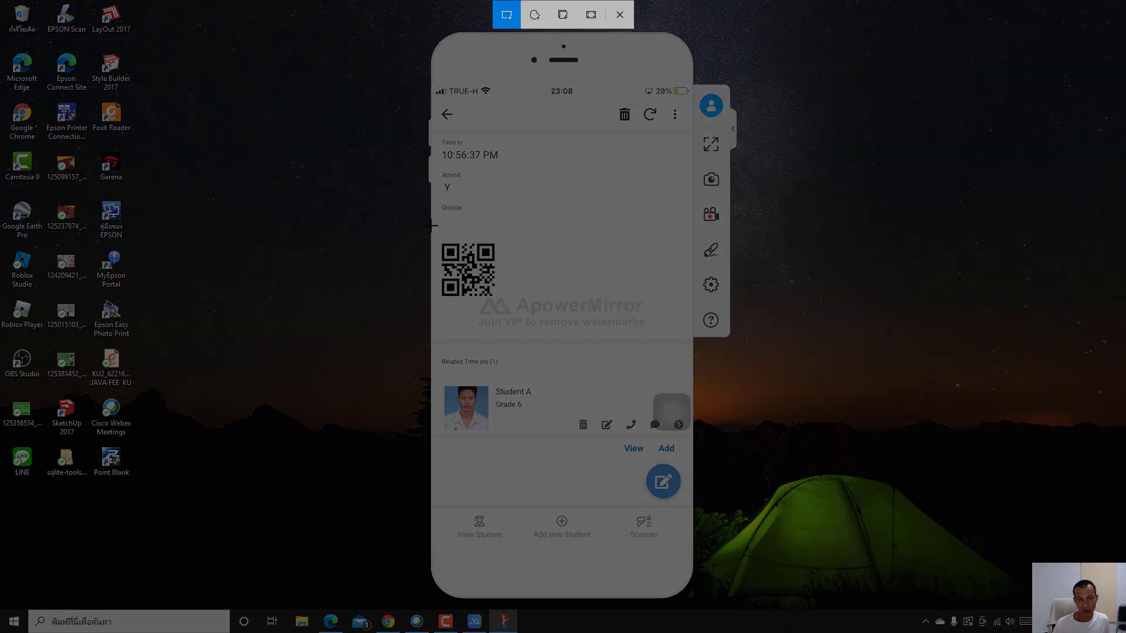
{"action": "left_click_drag", "start_coordinate": [431, 225], "coordinate": [505, 303]}
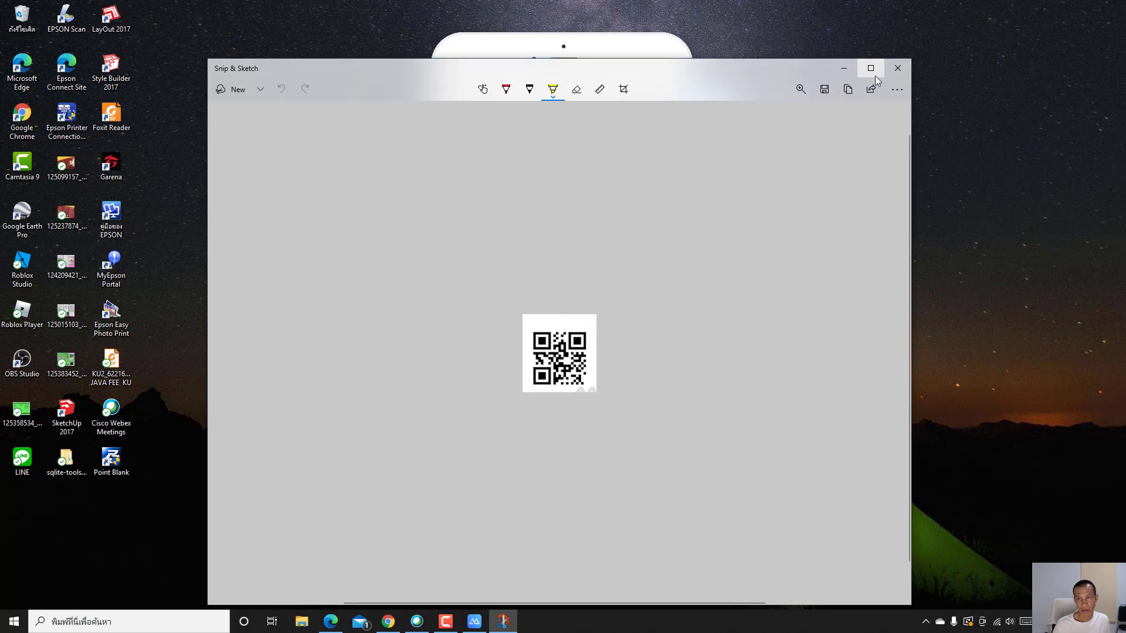
- Arrange the Snip & Sketch window and the ApowerMirror phone window side by side
{"action": "key", "text": "super+Left"}
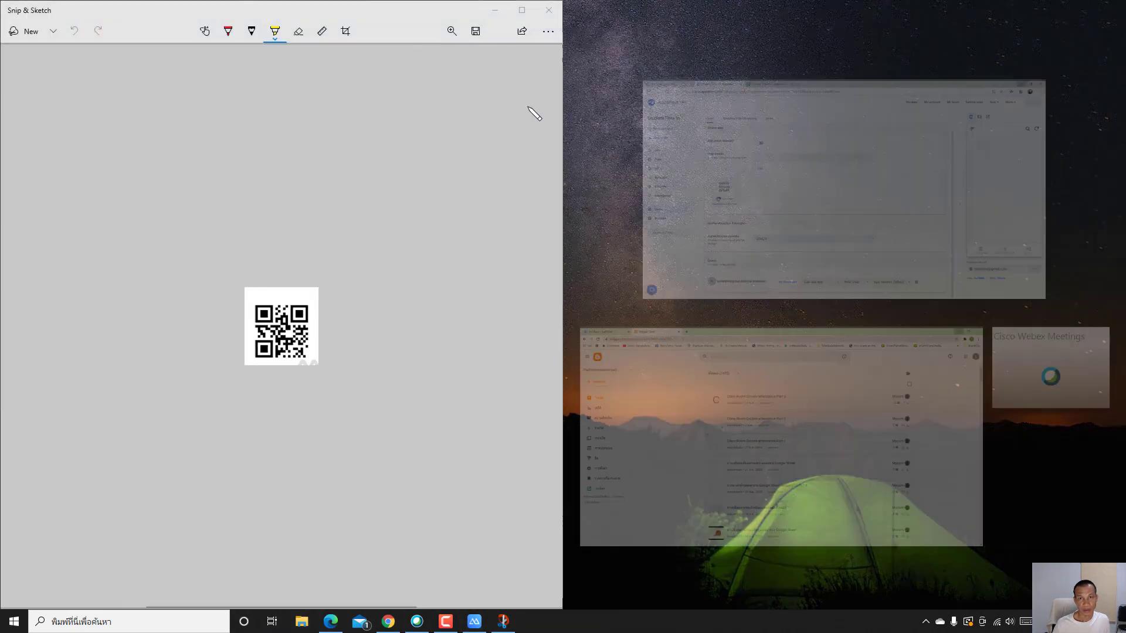
{"action": "left_click", "coordinate": [472, 624]}
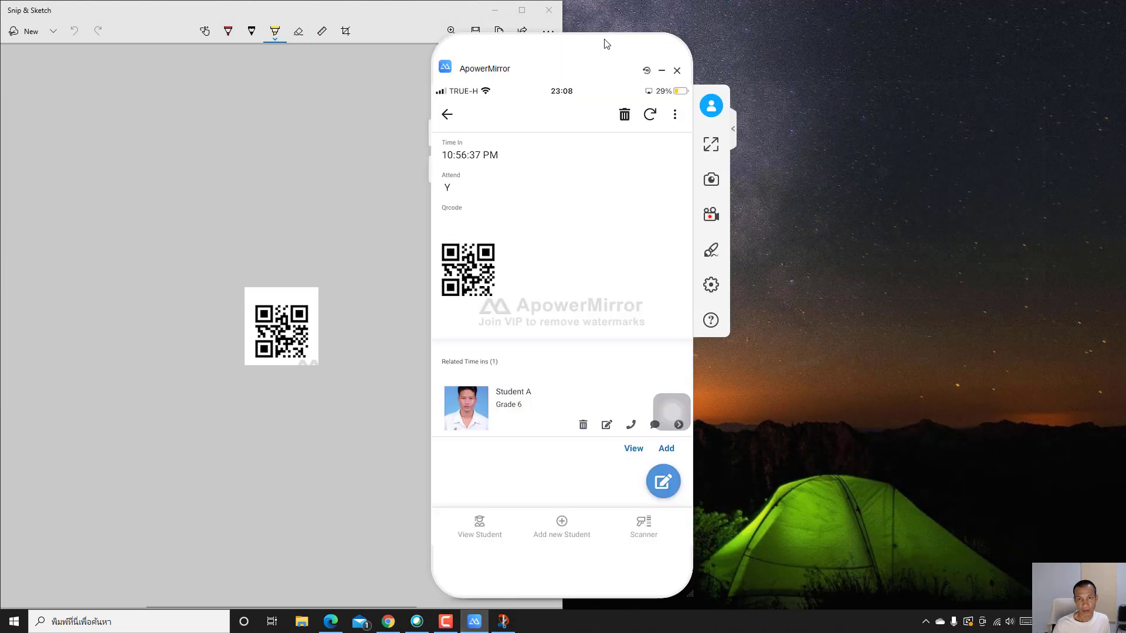
{"action": "left_click_drag", "start_coordinate": [606, 44], "coordinate": [771, 31]}
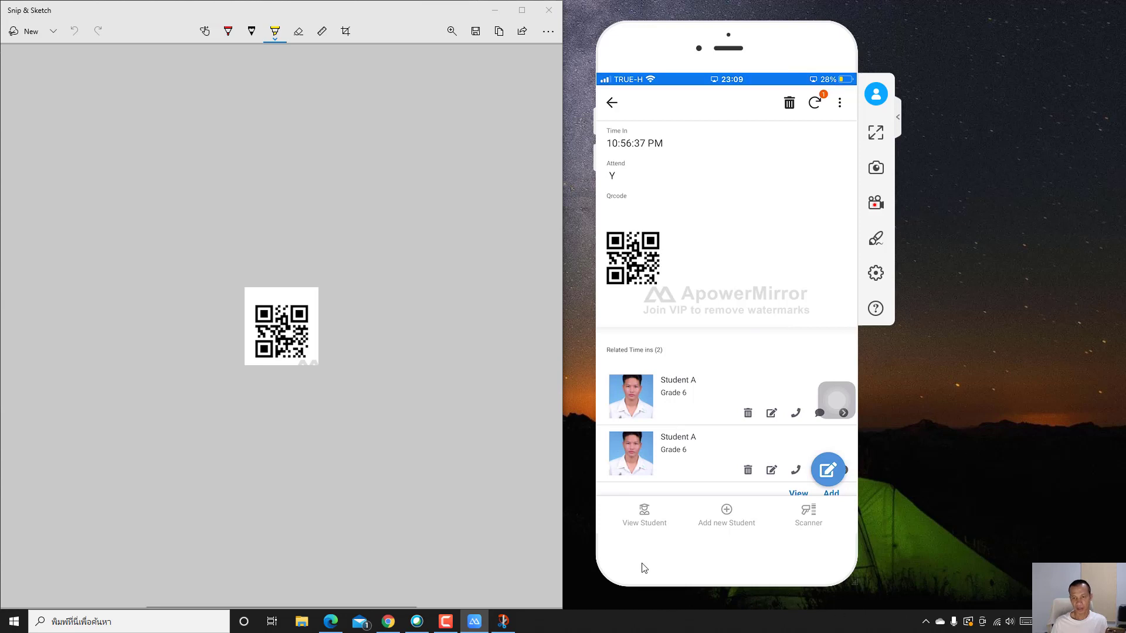
- Open Student B's record from the student list in the mirrored app and capture its QR code as a new snip
{"action": "left_click", "coordinate": [646, 513]}
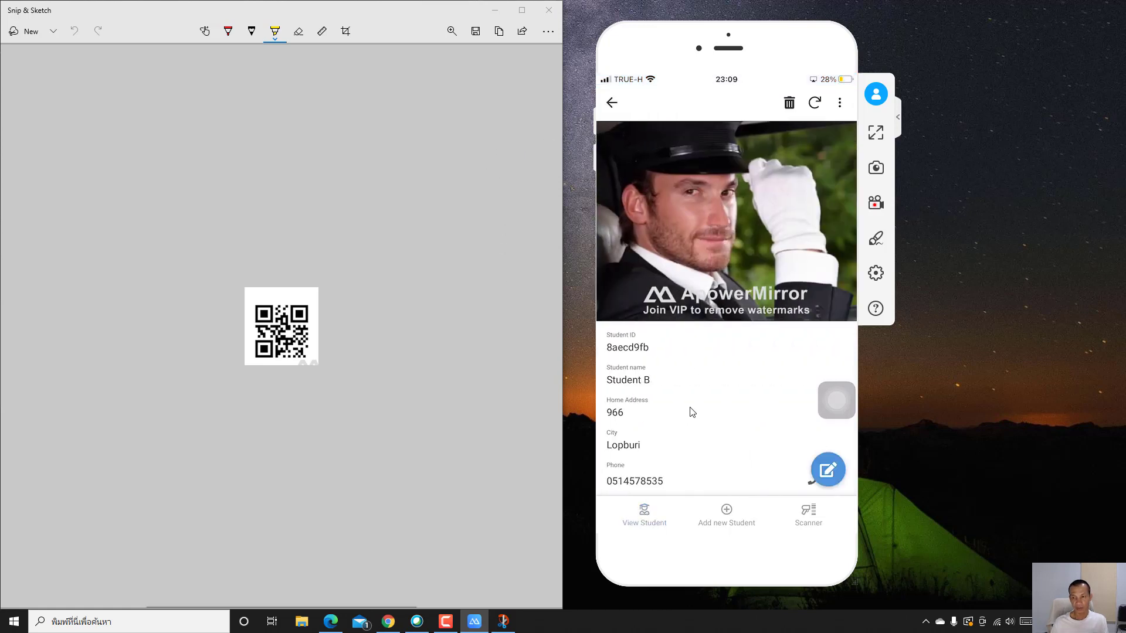
{"action": "scroll", "coordinate": [718, 279], "scroll_direction": "down", "scroll_amount": 5}
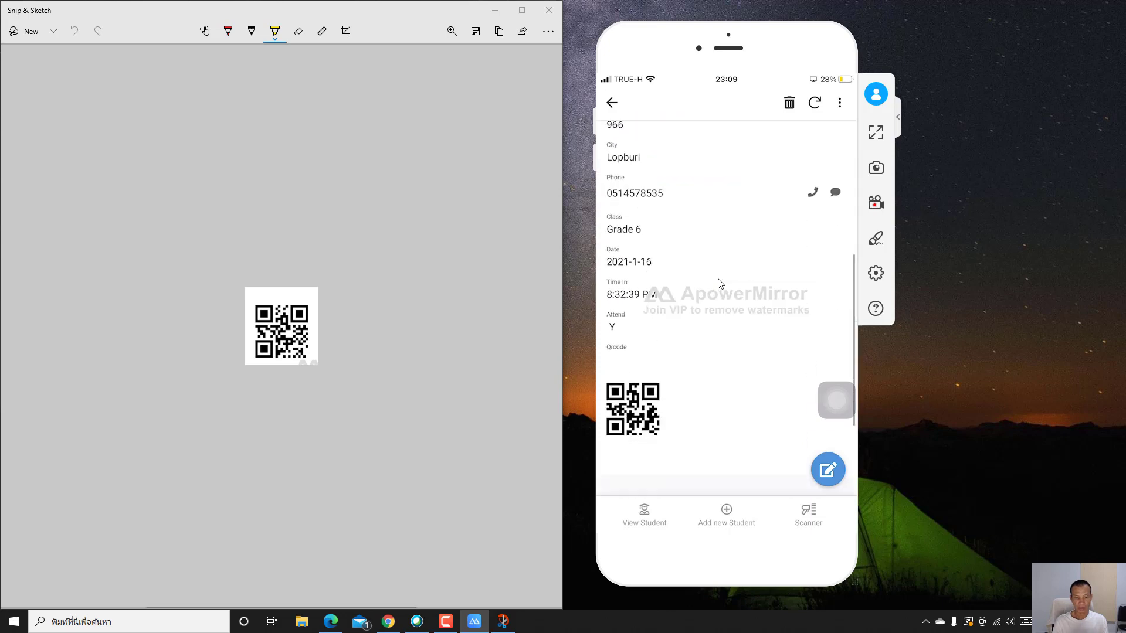
{"action": "scroll", "coordinate": [718, 279], "scroll_direction": "down", "scroll_amount": 3}
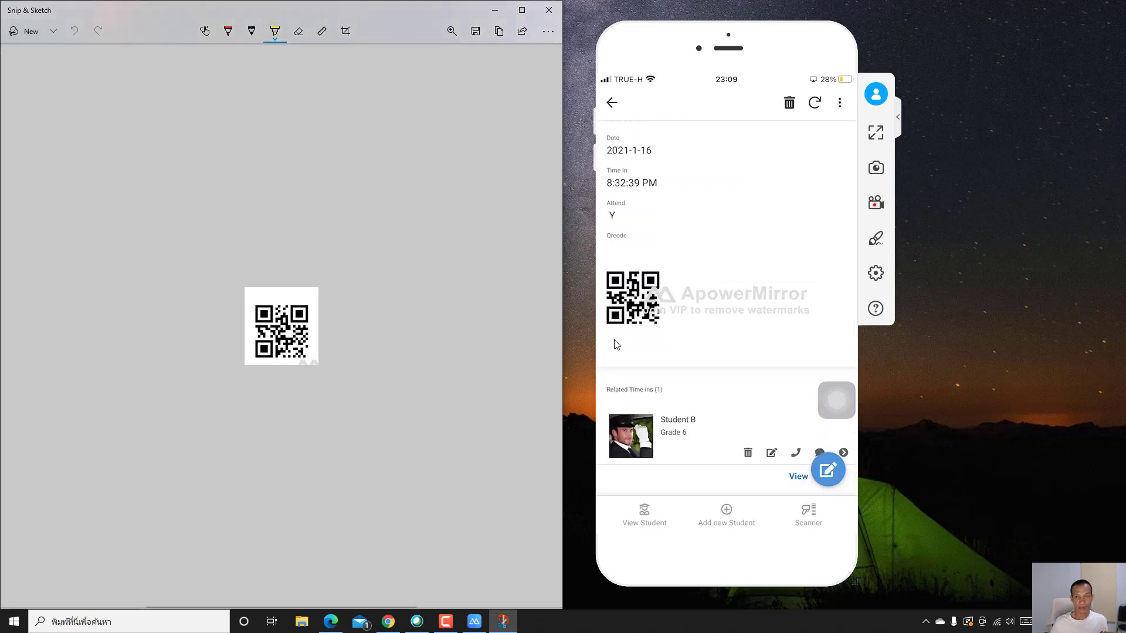
{"action": "key", "text": "ctrl+n"}
{"action": "left_click_drag", "start_coordinate": [600, 257], "coordinate": [677, 338]}
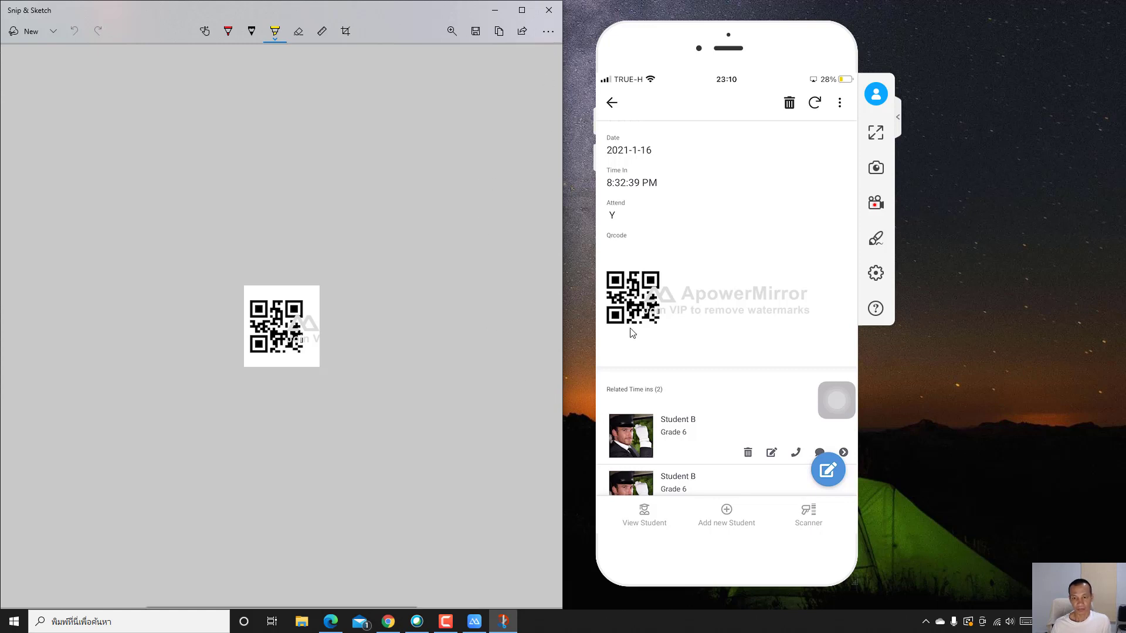
{"action": "left_click", "coordinate": [446, 621]}
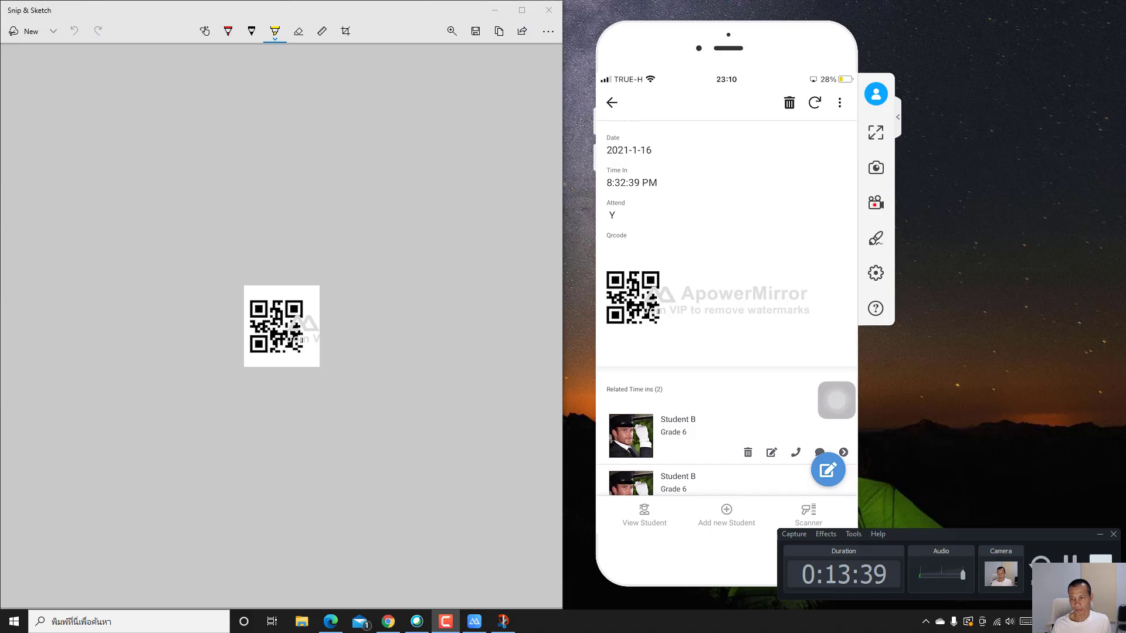